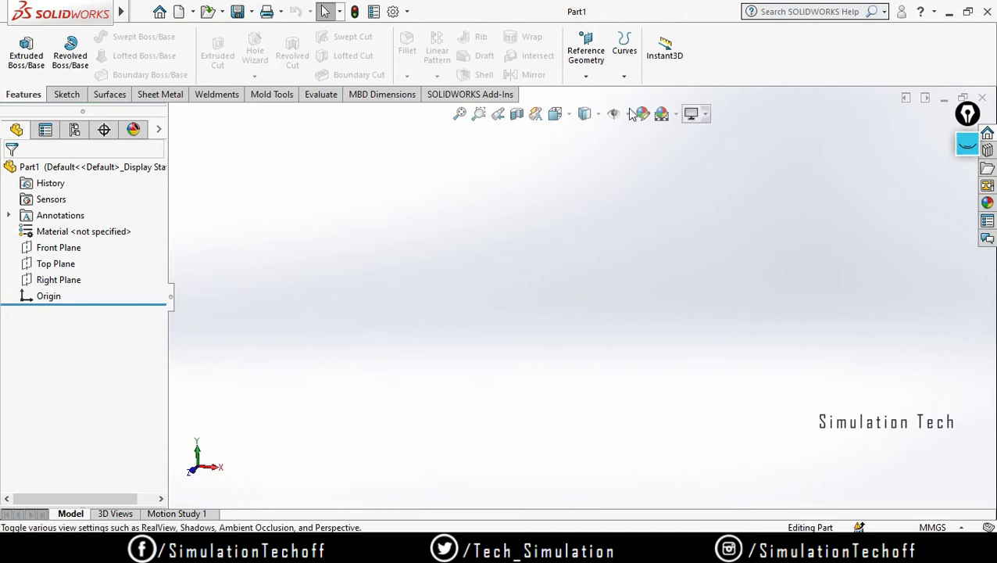
# - Examine the Front, Top and Right default planes together and the available reference geometry types
pyautogui.click(587, 76)
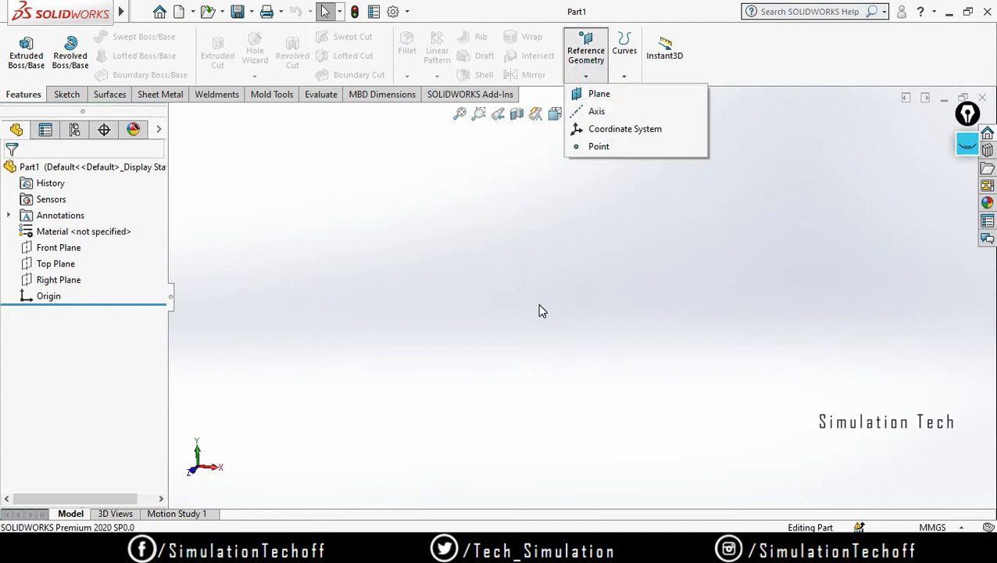
pyautogui.click(356, 288)
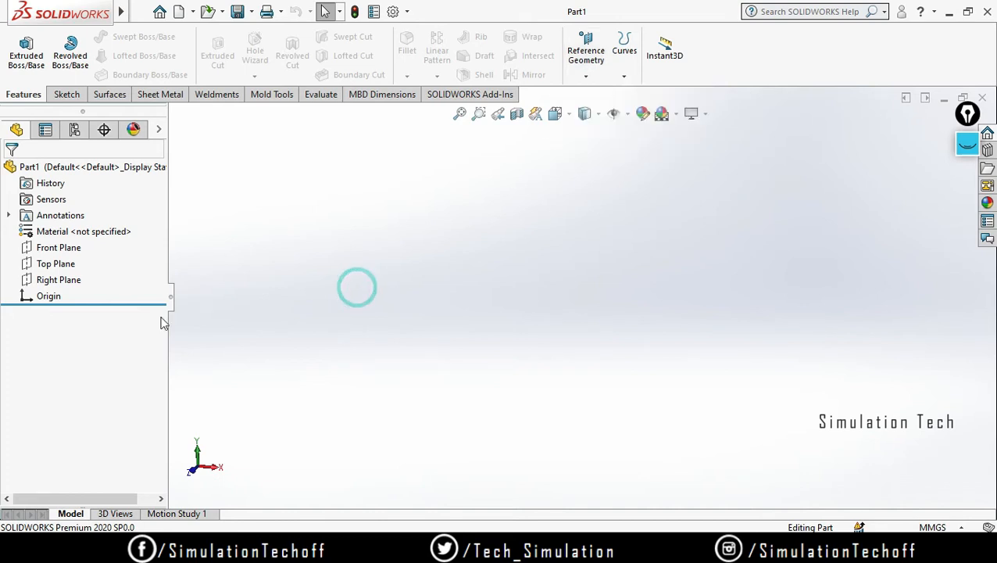
pyautogui.click(43, 247)
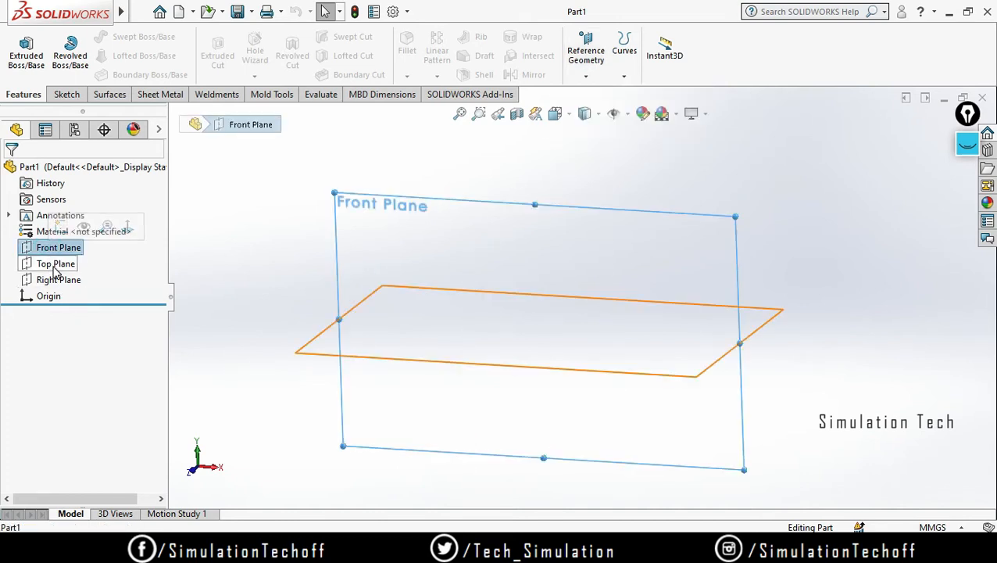
pyautogui.keyDown('ctrl'); pyautogui.click(55, 264); pyautogui.keyUp('ctrl')
pyautogui.keyDown('ctrl'); pyautogui.click(58, 279); pyautogui.keyUp('ctrl')
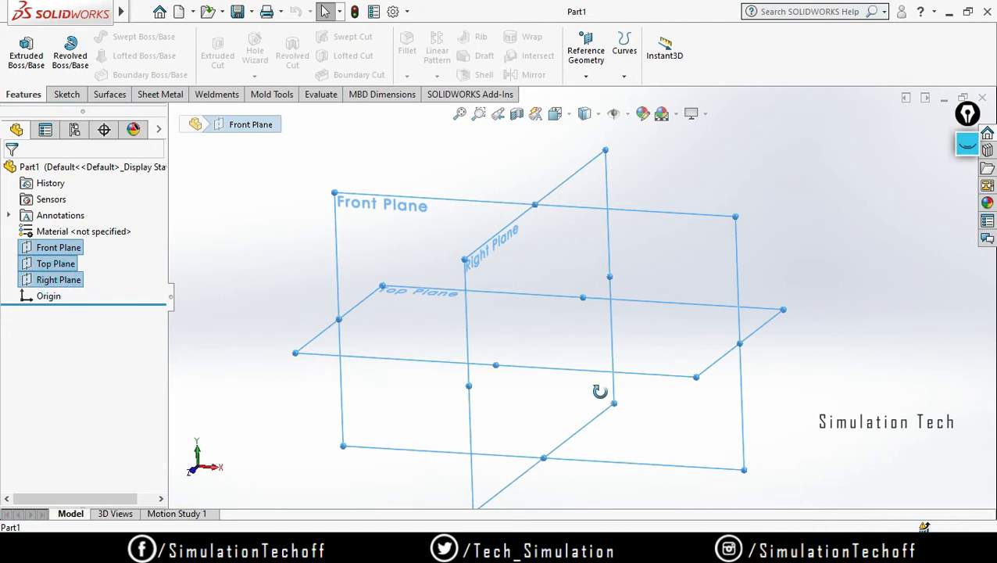
pyautogui.moveTo(596, 391)
pyautogui.mouseDown(button='middle')
pyautogui.moveTo(586, 376)
pyautogui.moveTo(579, 389)
pyautogui.moveTo(596, 407)
pyautogui.mouseUp(button='middle')
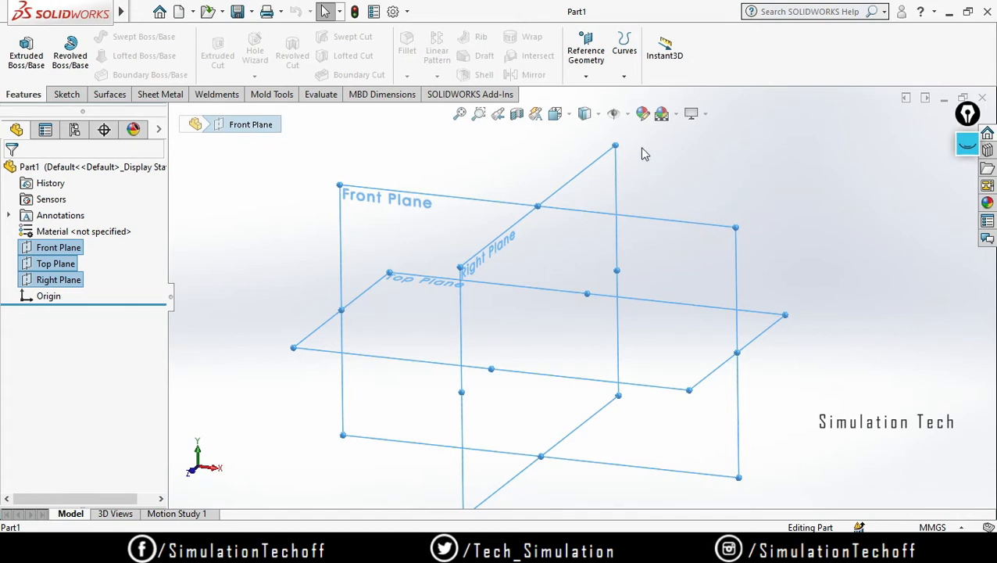
pyautogui.click(586, 78)
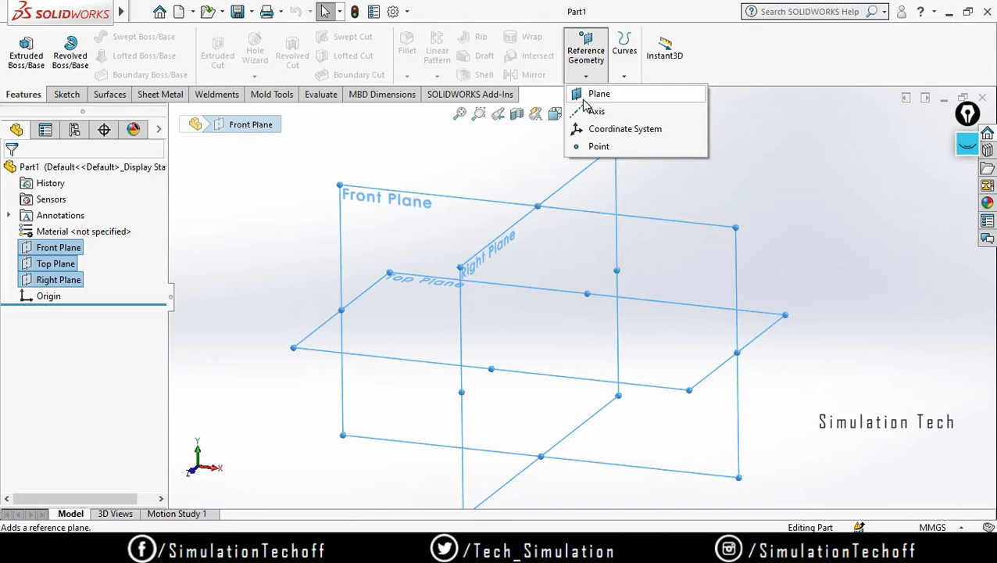
pyautogui.click(810, 266)
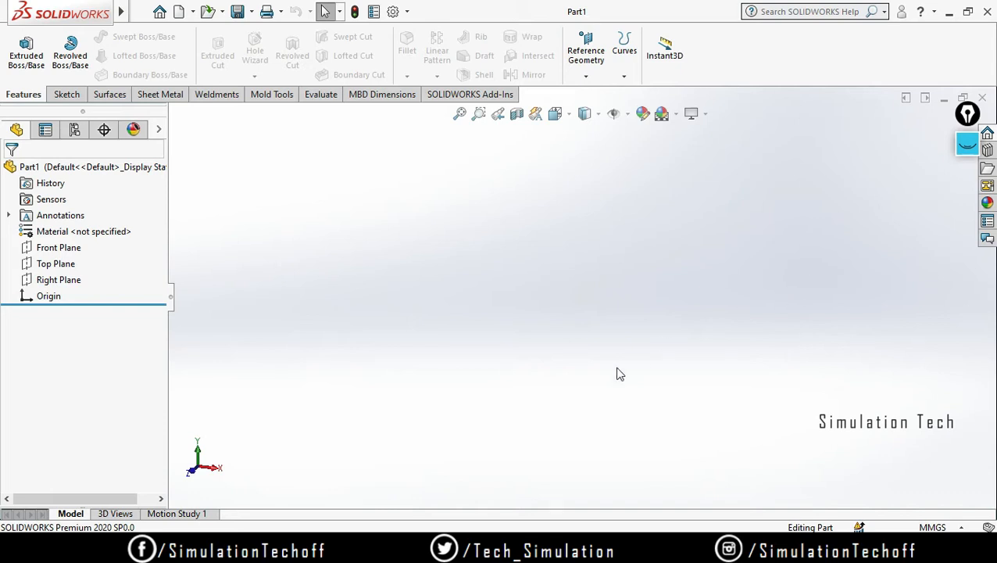
# - Sketch a center rectangle on the Front Plane, centred on the origin
pyautogui.click(63, 252)
pyautogui.click(72, 223)
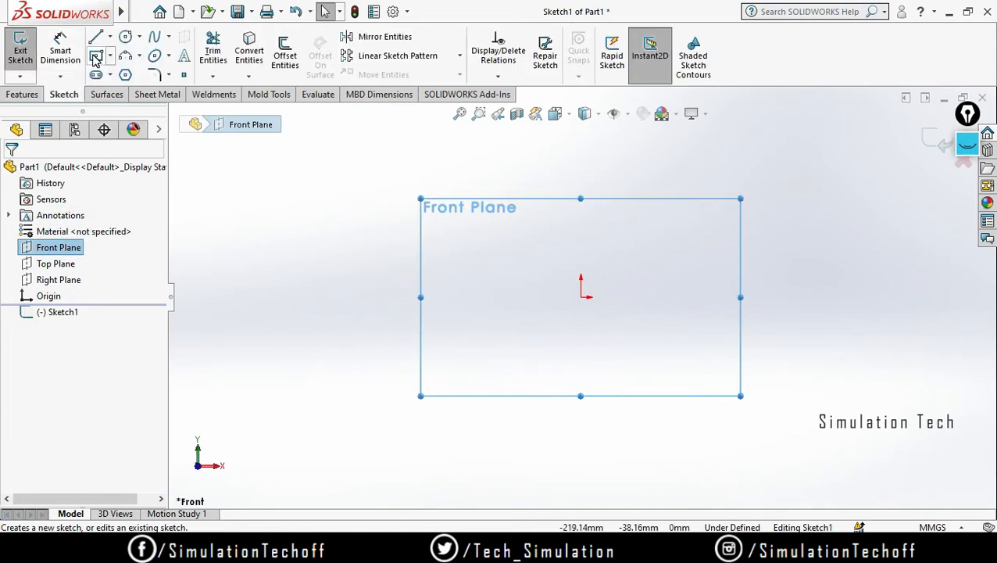
pyautogui.click(95, 57)
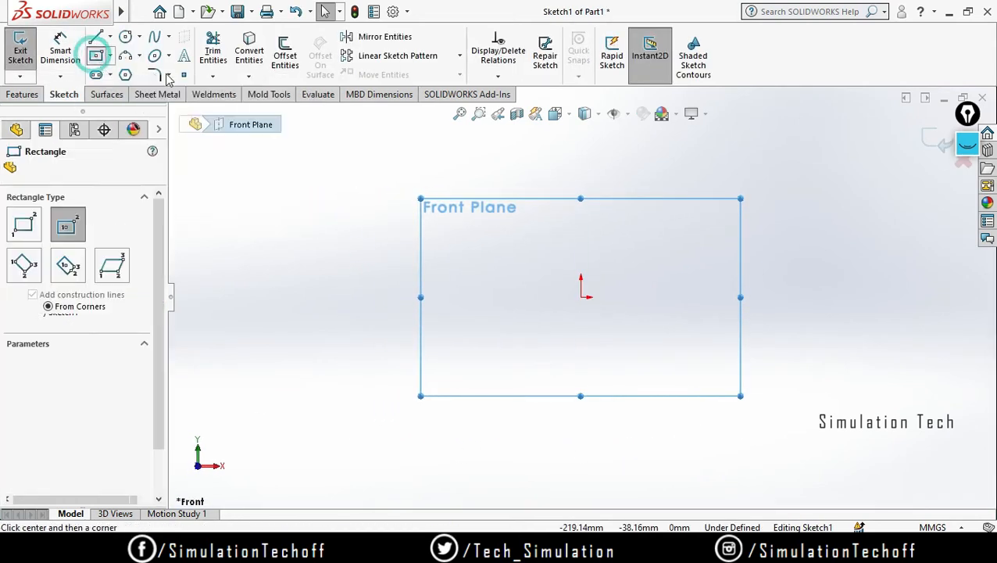
pyautogui.click(581, 297)
pyautogui.click(697, 384)
pyautogui.press('Escape')
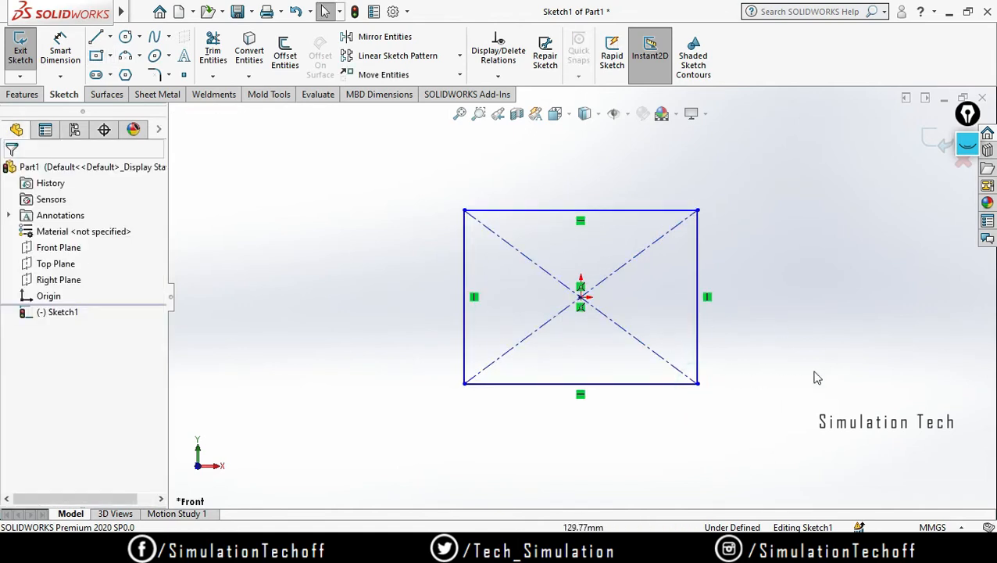
# - Extrude the rectangle forward from the sketch plane with a blind boss to form a solid block
pyautogui.click(22, 94)
pyautogui.click(26, 51)
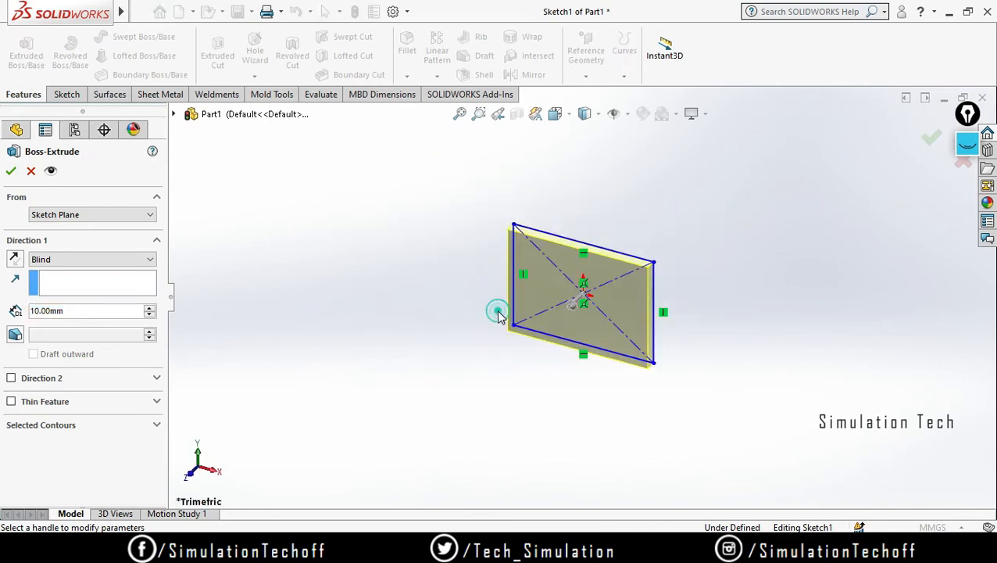
pyautogui.moveTo(574, 305); pyautogui.dragTo(512, 365)
pyautogui.moveTo(703, 329); pyautogui.dragTo(724, 352, button='middle')
pyautogui.click(929, 139)
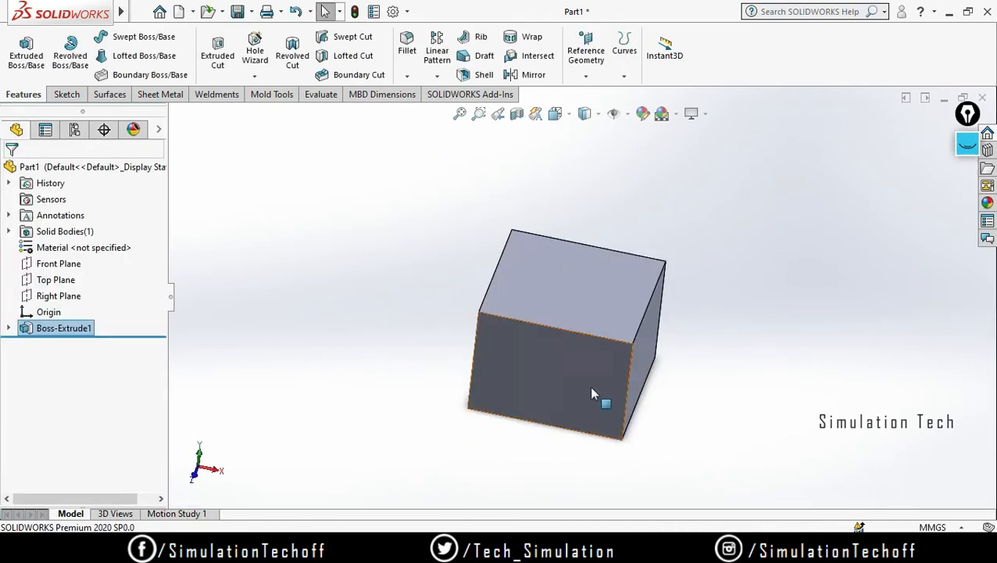
pyautogui.moveTo(592, 393); pyautogui.dragTo(553, 319, button='middle')
pyautogui.scroll(2, 551, 318)
pyautogui.keyDown('ctrl'); pyautogui.moveTo(562, 278); pyautogui.dragTo(534, 293, button='middle'); pyautogui.keyUp('ctrl')
pyautogui.click(585, 76)
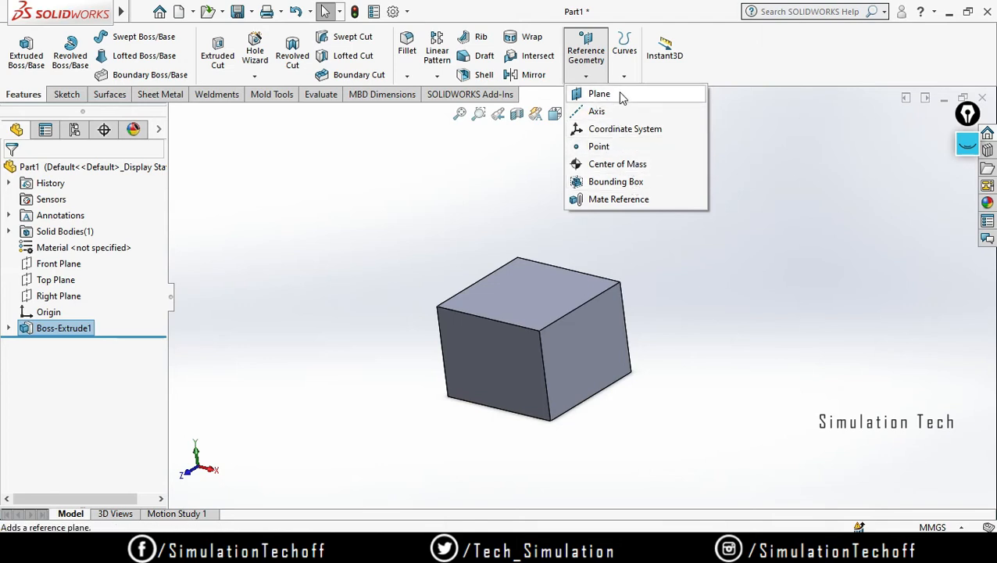
pyautogui.click(746, 329)
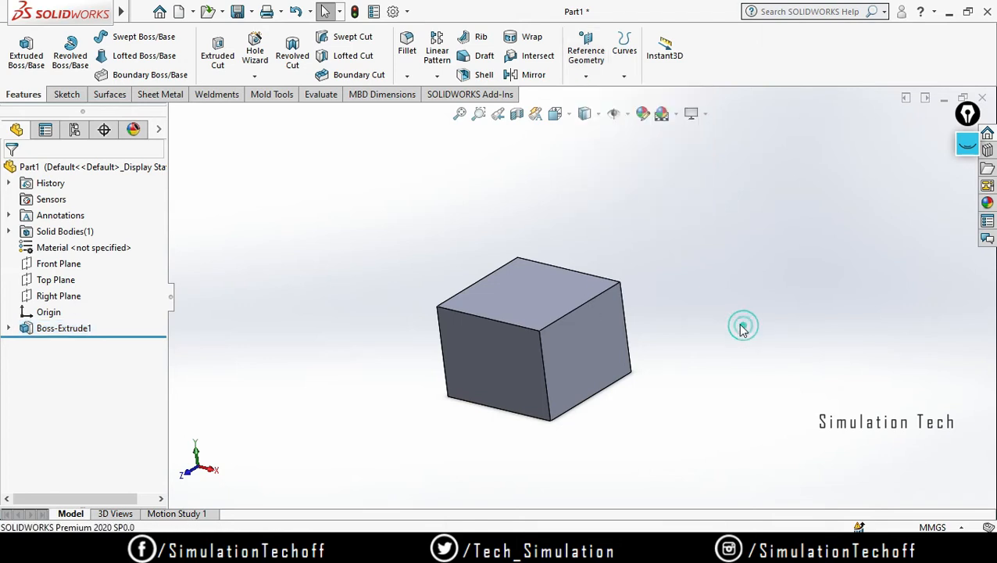
pyautogui.moveTo(740, 326); pyautogui.dragTo(599, 307, button='middle')
pyautogui.scroll(-5, 595, 301)
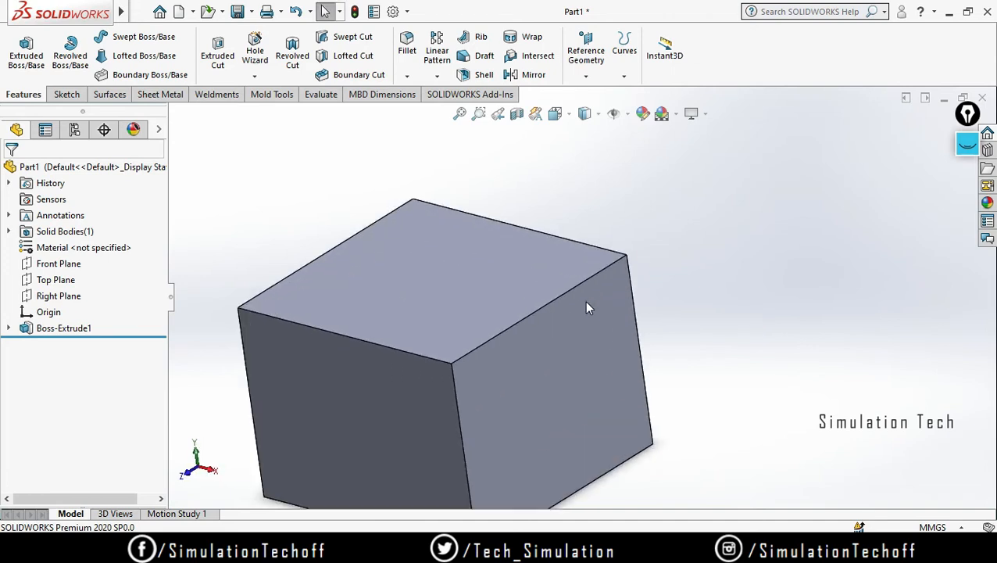
# - Start defining a new reference plane
pyautogui.click(586, 75)
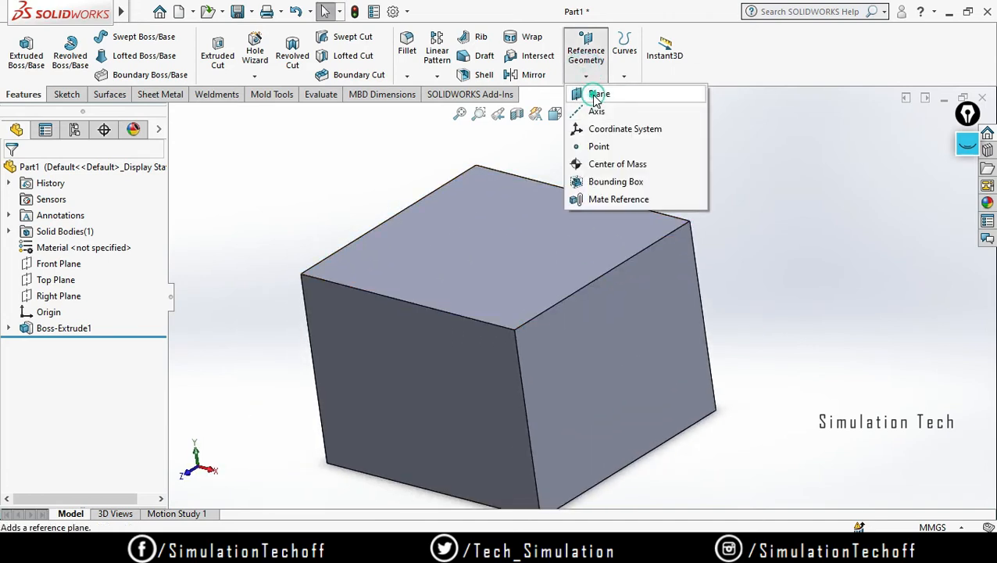
pyautogui.click(597, 94)
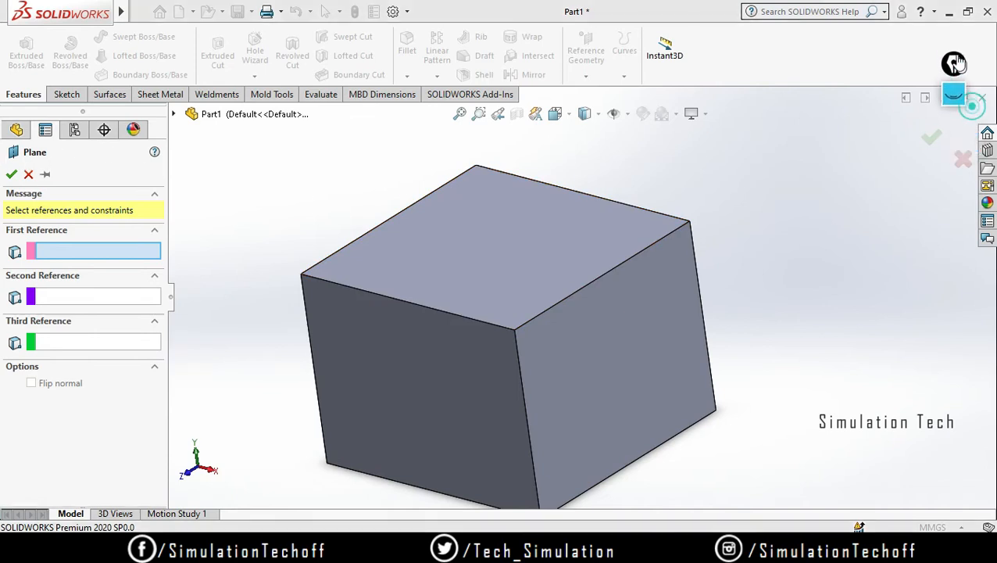
# - Underline the plane's reference prompt and draw a trial plane outline around the block's top left vertex with the screen pen
pyautogui.click(954, 95)
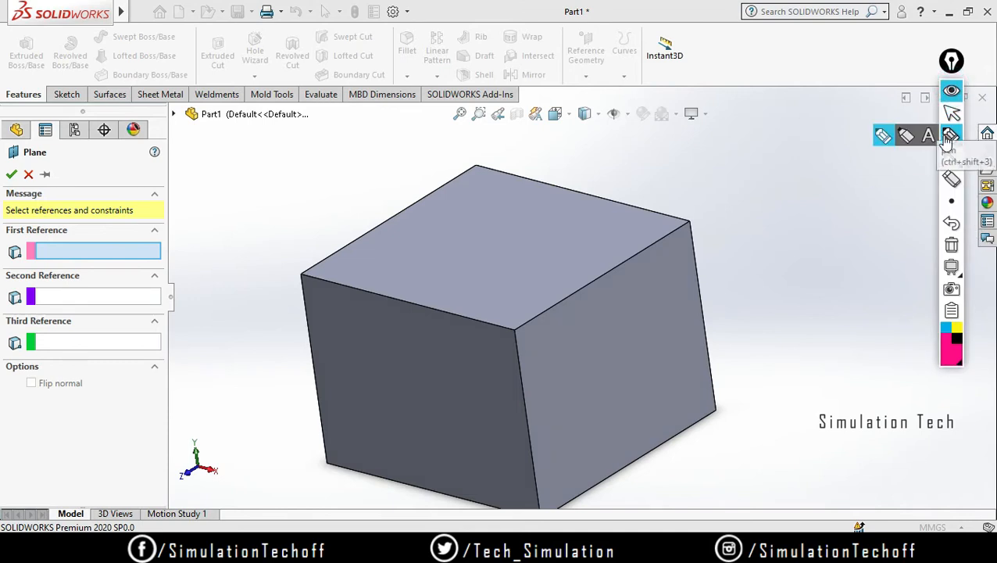
pyautogui.click(948, 137)
pyautogui.moveTo(4, 220); pyautogui.dragTo(134, 220)
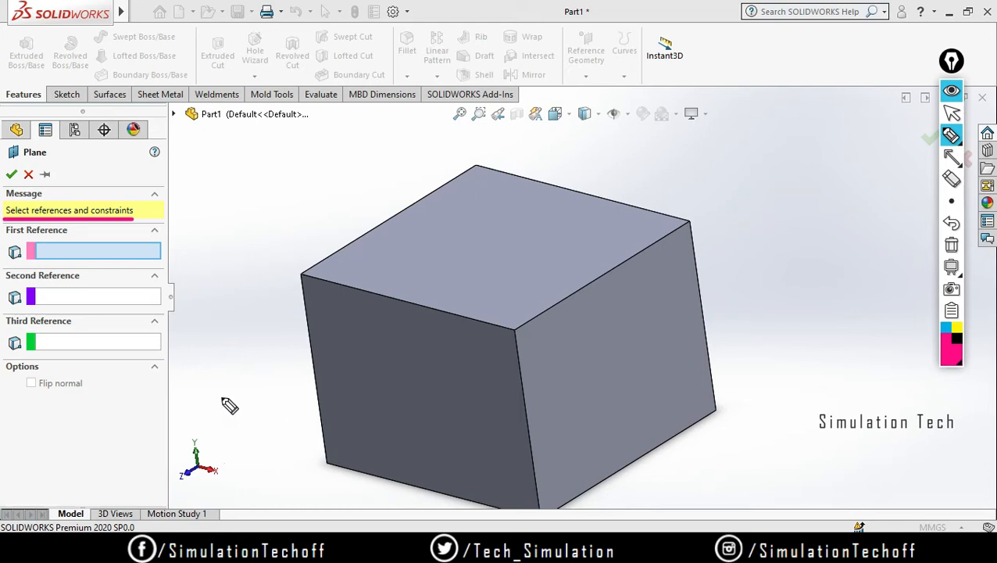
pyautogui.click(299, 273)
pyautogui.moveTo(254, 235); pyautogui.dragTo(279, 307)
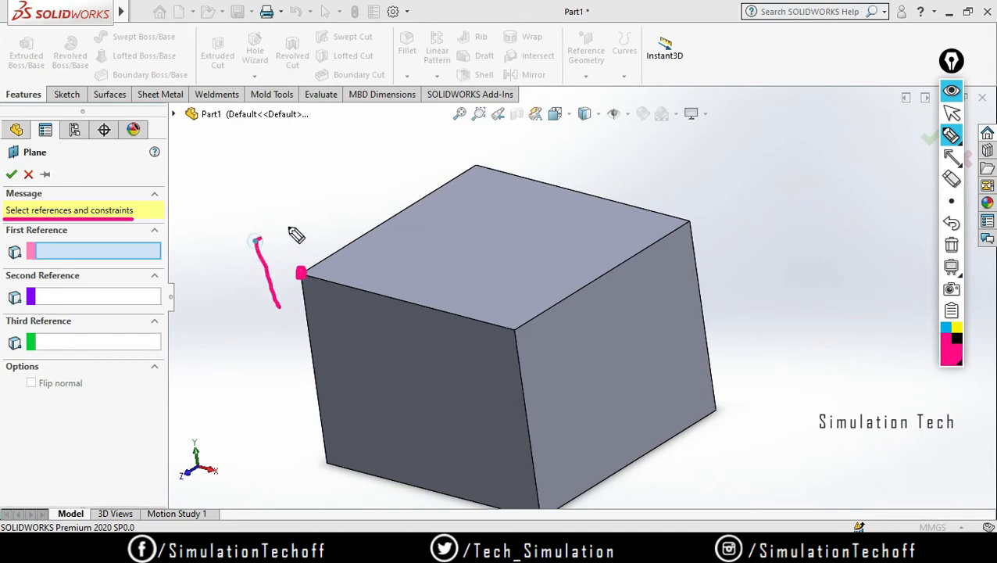
pyautogui.moveTo(254, 239)
pyautogui.mouseDown()
pyautogui.moveTo(353, 256)
pyautogui.moveTo(258, 304)
pyautogui.mouseUp()
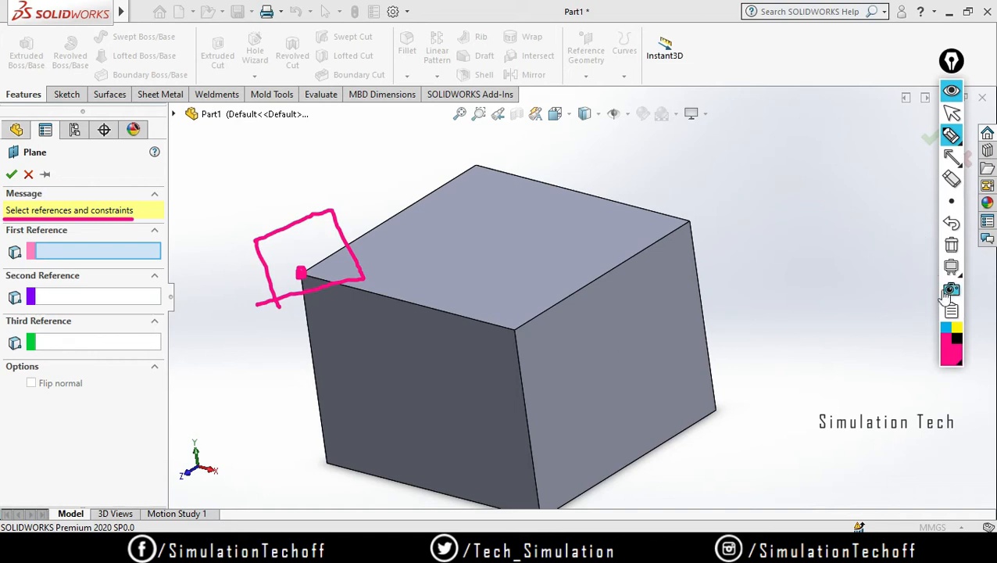
# - Clear all screen pen annotations and return to the normal pointer
pyautogui.click(951, 247)
pyautogui.click(951, 201)
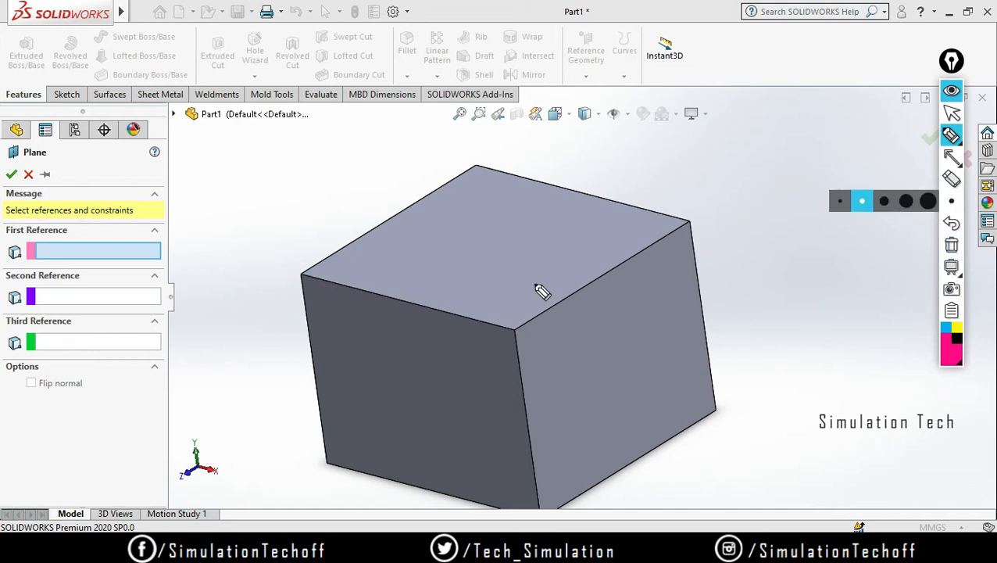
pyautogui.click(951, 135)
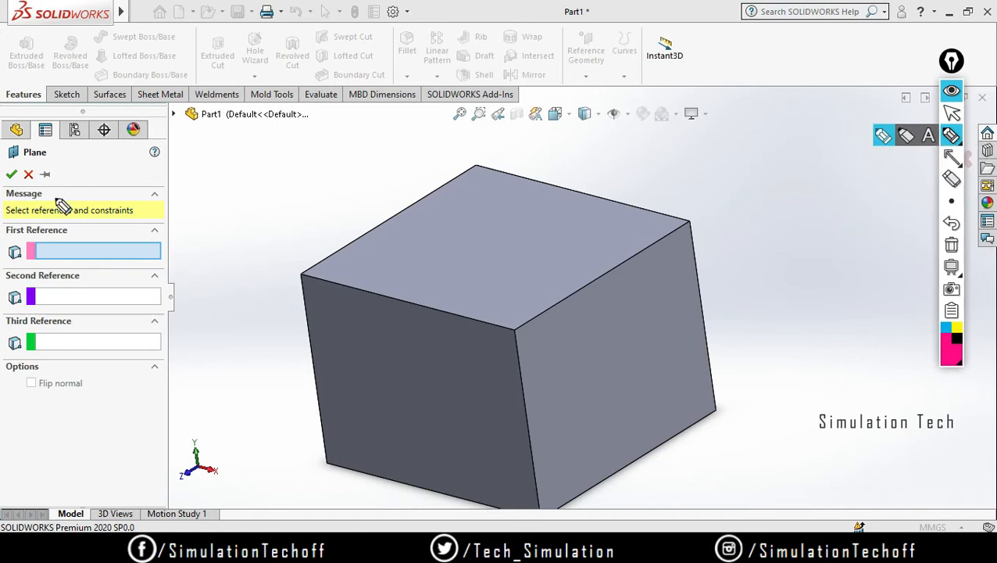
pyautogui.click(951, 113)
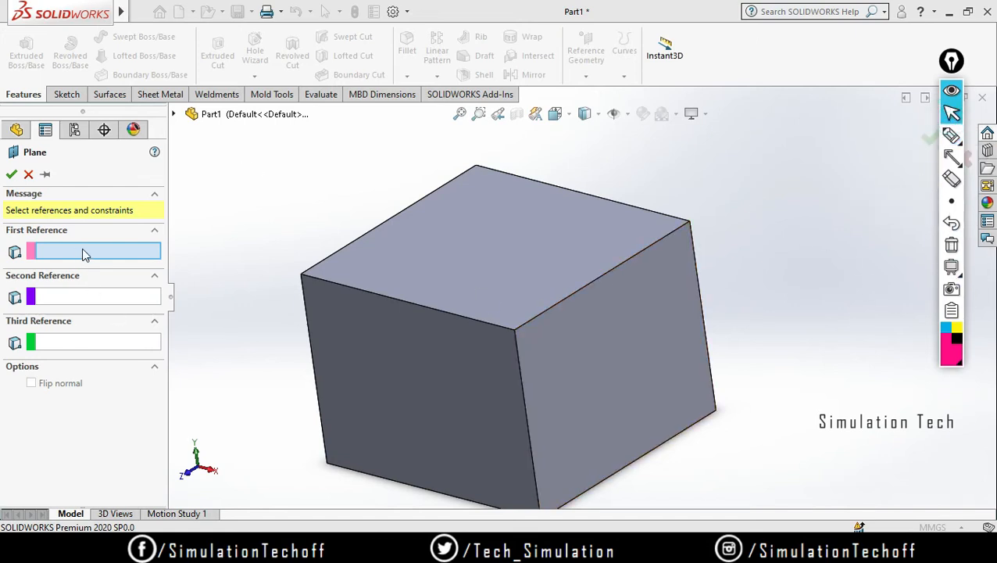
# - Set the block's top face as the plane's first reference with an offset distance of 25 mm
pyautogui.click(528, 270)
pyautogui.moveTo(515, 387); pyautogui.dragTo(523, 332, button='middle')
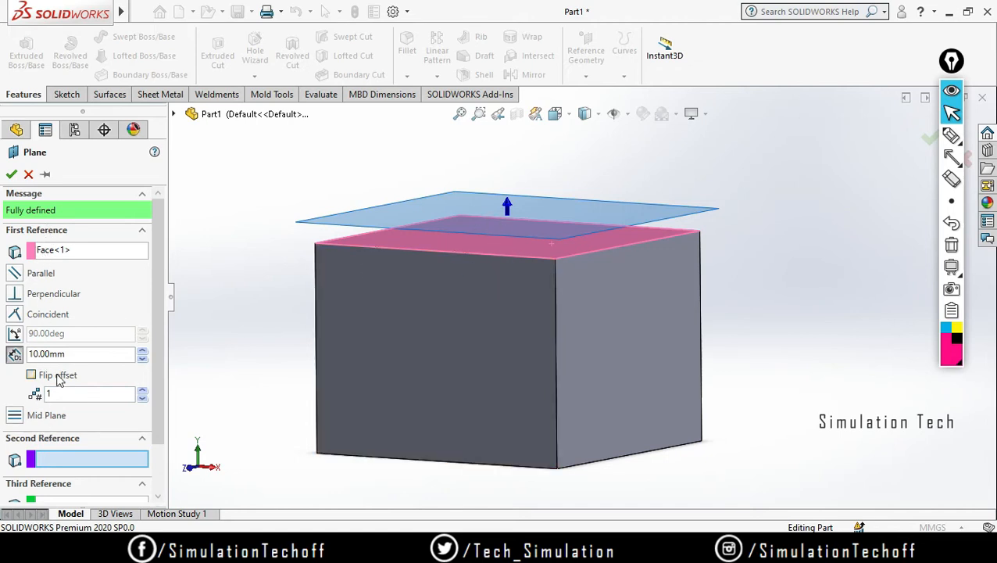
pyautogui.click(86, 353)
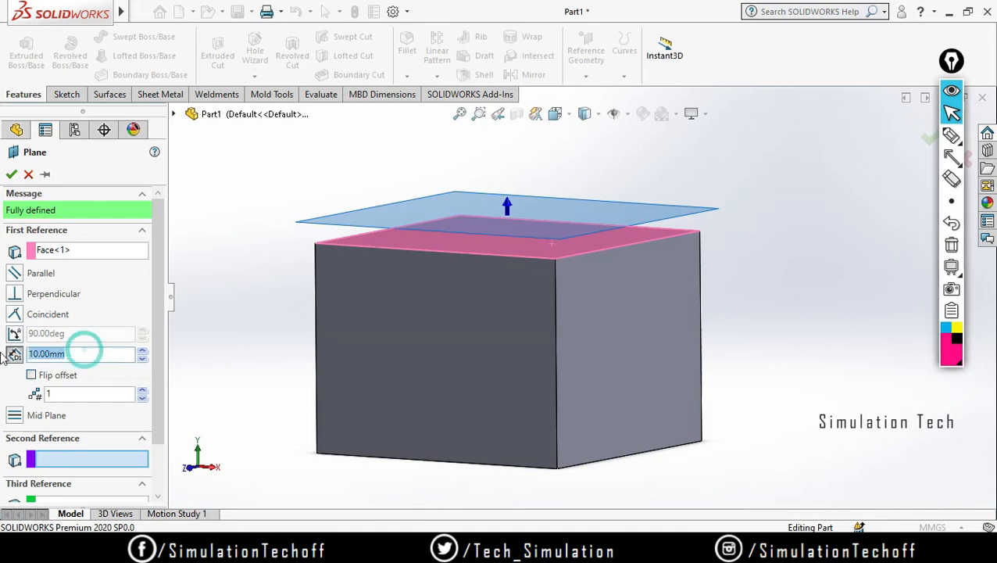
pyautogui.write('2')
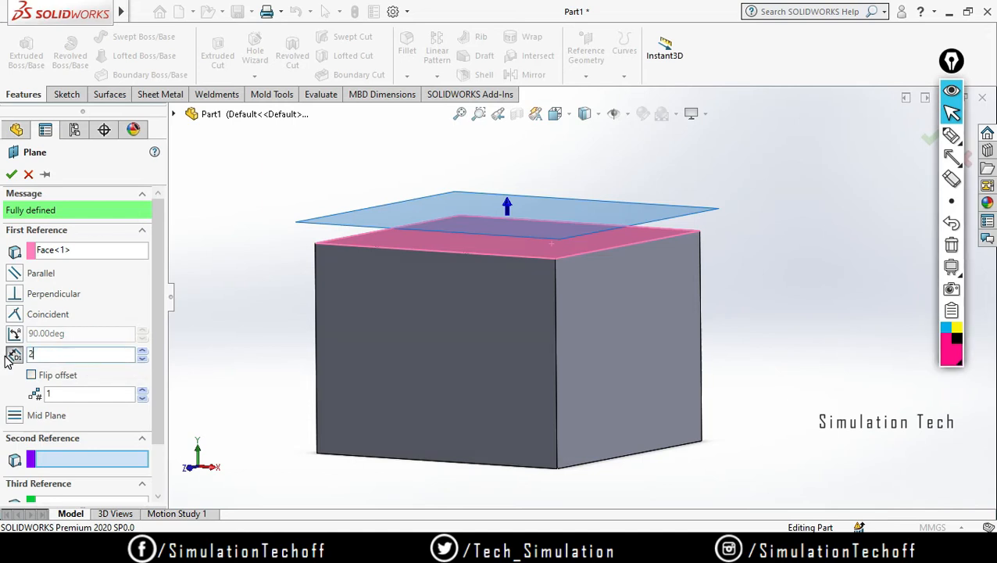
pyautogui.write('5')
pyautogui.press('Return')
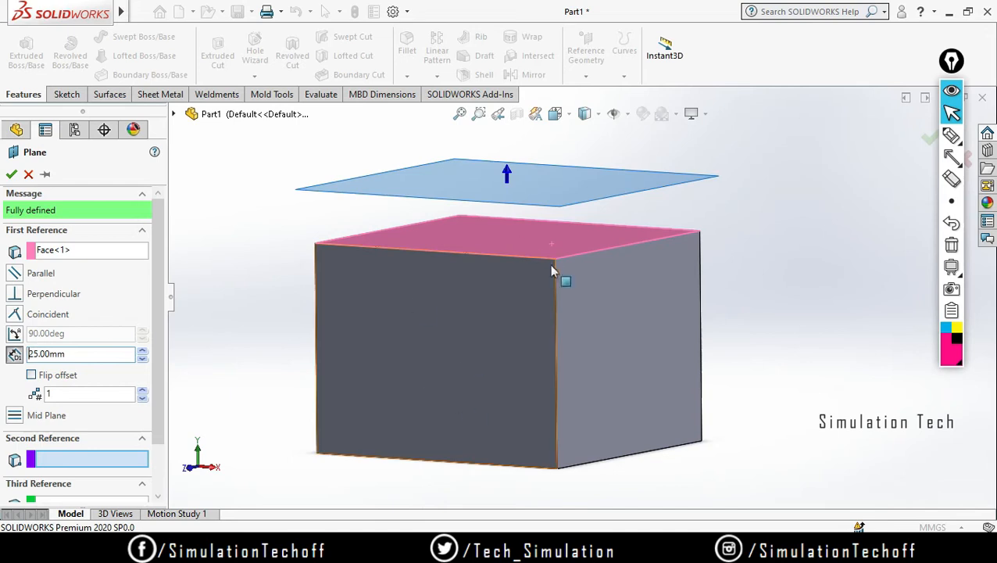
# - Switch the plane's constraint on the top face to Coincident
pyautogui.scroll(5, 539, 258)
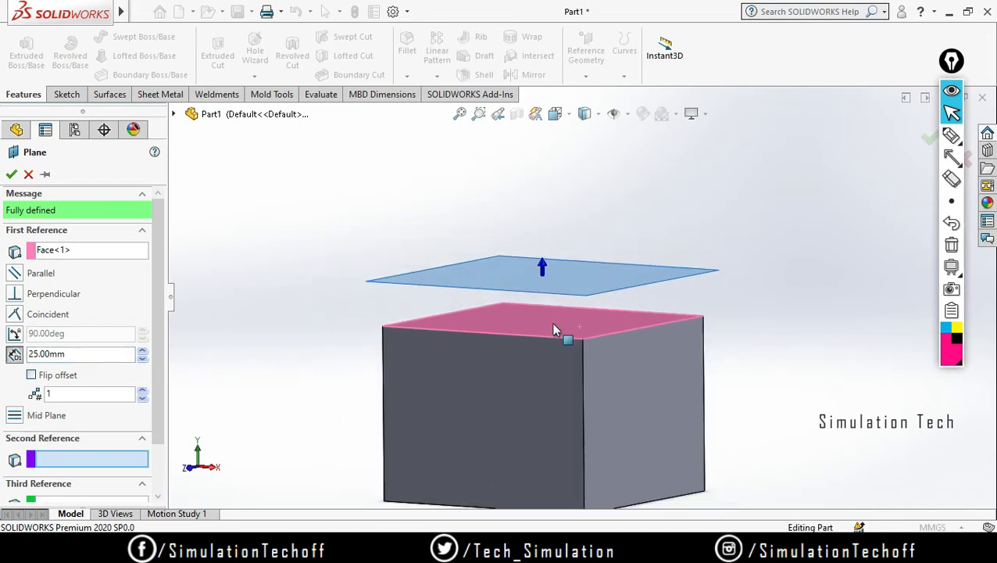
pyautogui.moveTo(545, 338); pyautogui.dragTo(477, 395, button='middle')
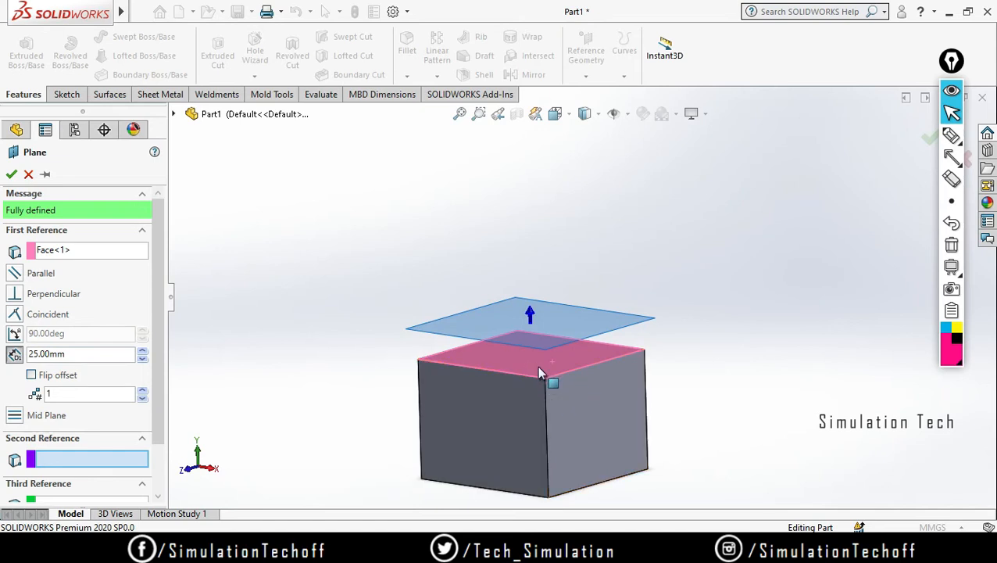
pyautogui.click(14, 315)
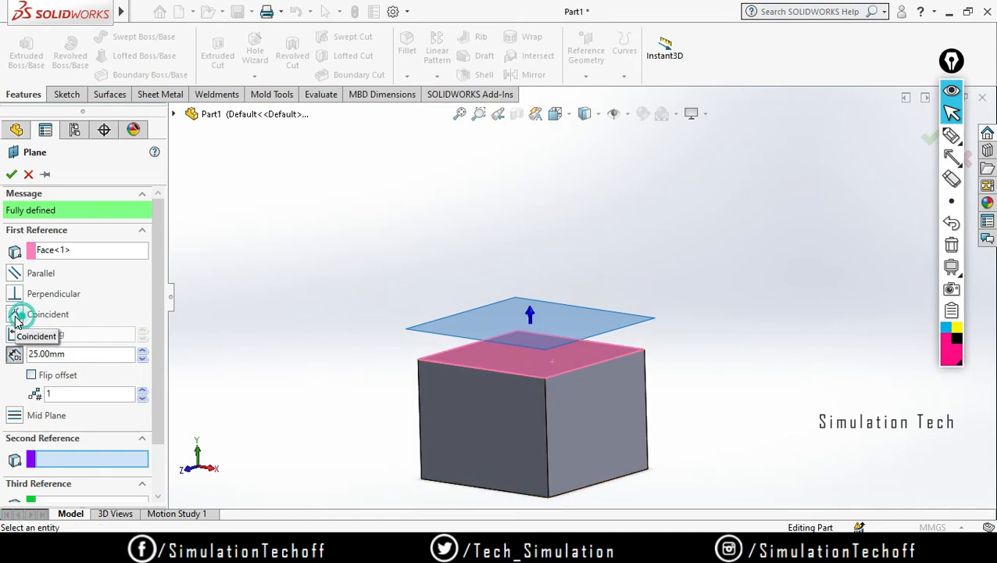
pyautogui.moveTo(543, 394); pyautogui.dragTo(364, 346, button='middle')
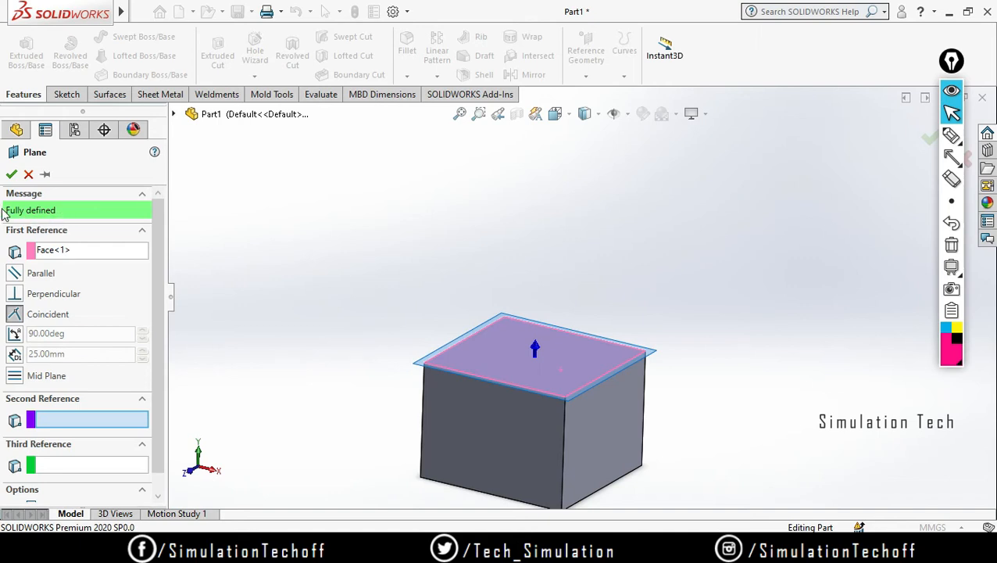
# - Replace the plane's first reference with the vertex at the front-left corner of the block's top face
pyautogui.click(81, 255)
pyautogui.rightClick(110, 259)
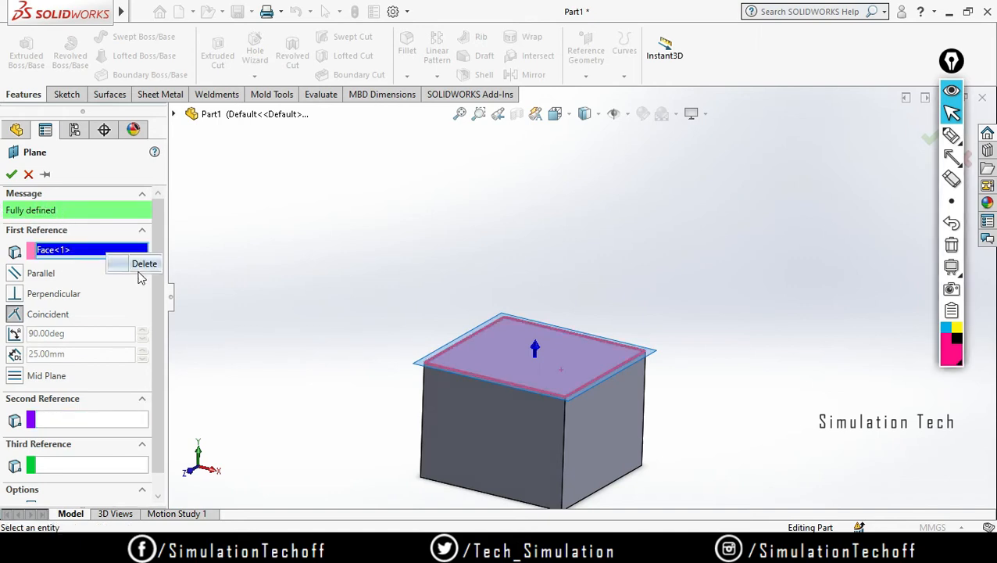
pyautogui.click(134, 268)
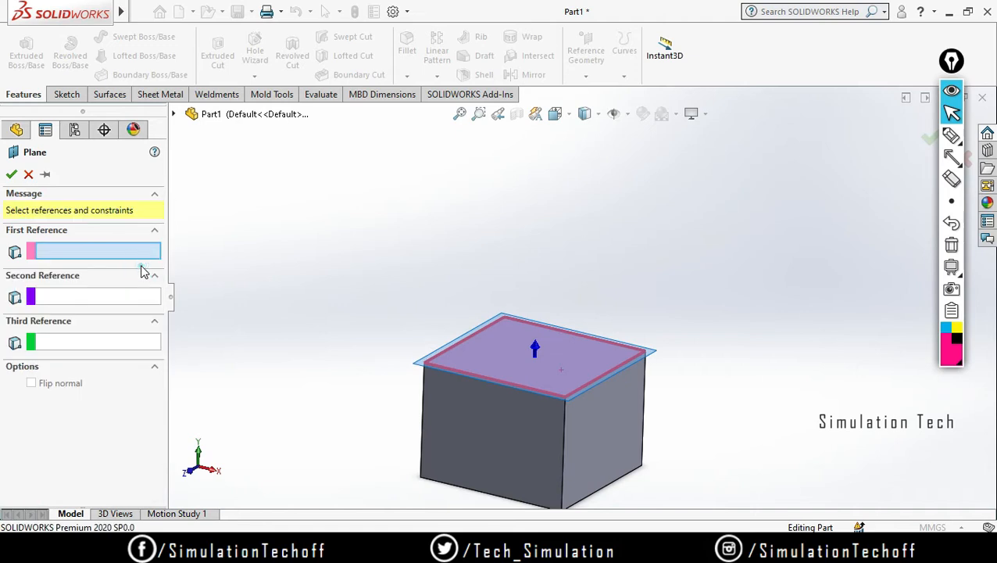
pyautogui.click(423, 364)
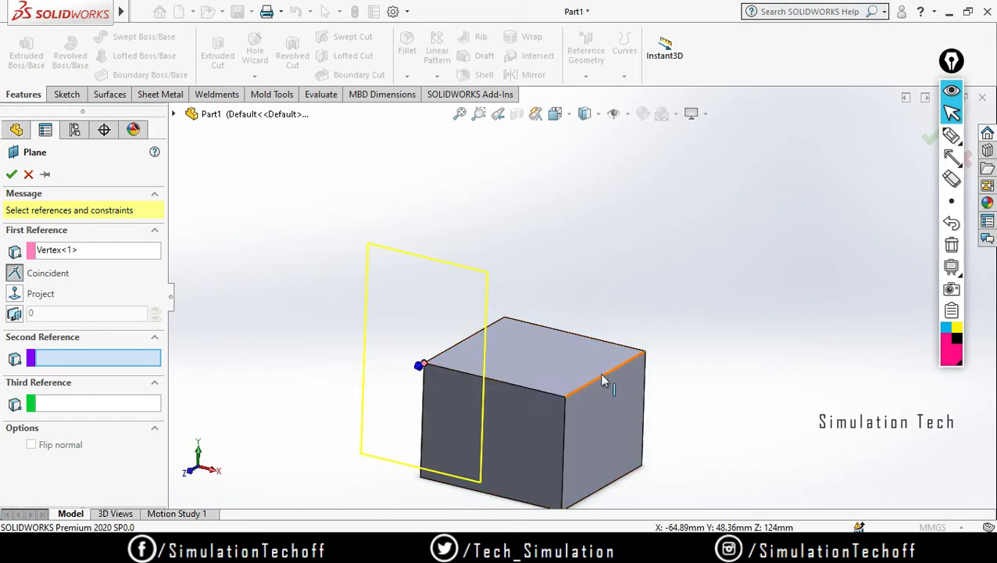
# - Set the right edge of the block's top face as the plane's second reference
pyautogui.click(584, 385)
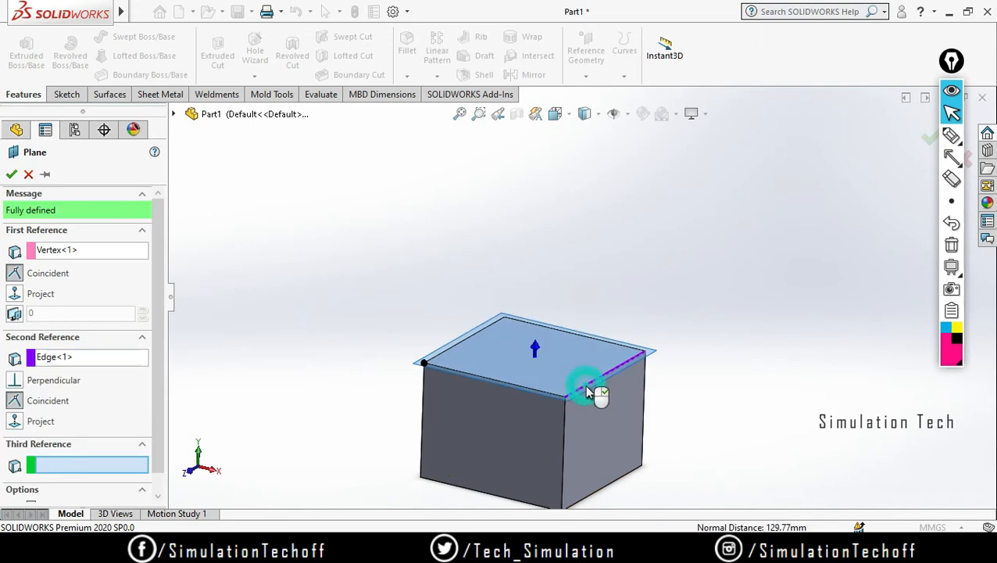
pyautogui.moveTo(632, 423); pyautogui.dragTo(654, 454, button='middle')
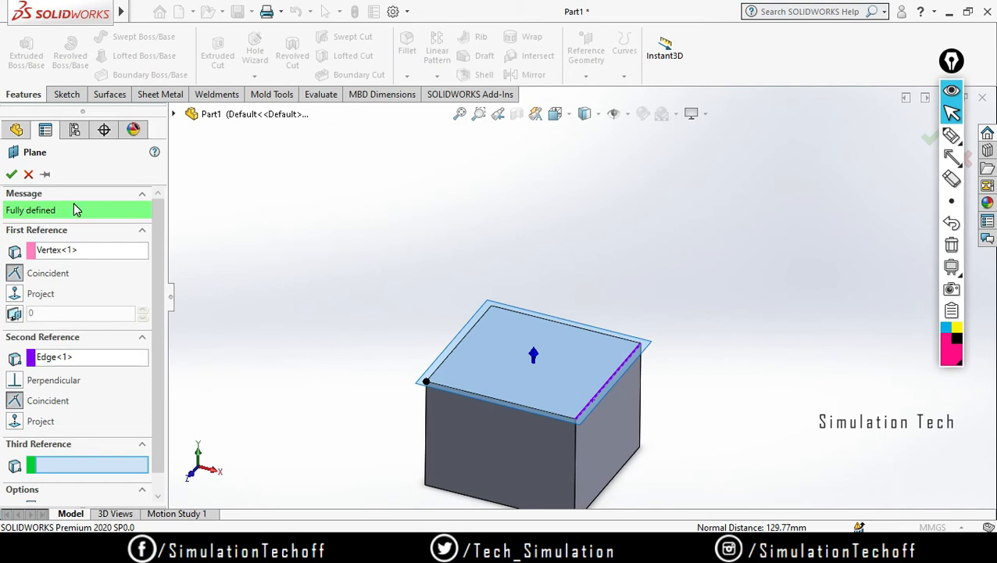
# - Remove both the edge and the vertex from the plane's references
pyautogui.rightClick(105, 250)
pyautogui.rightClick(97, 360)
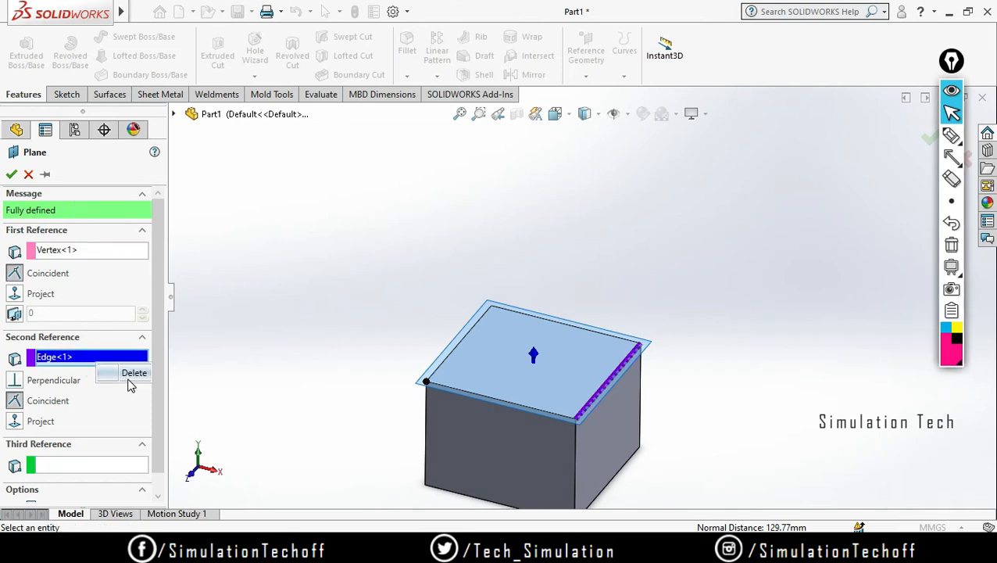
pyautogui.click(131, 378)
pyautogui.rightClick(94, 251)
pyautogui.click(133, 264)
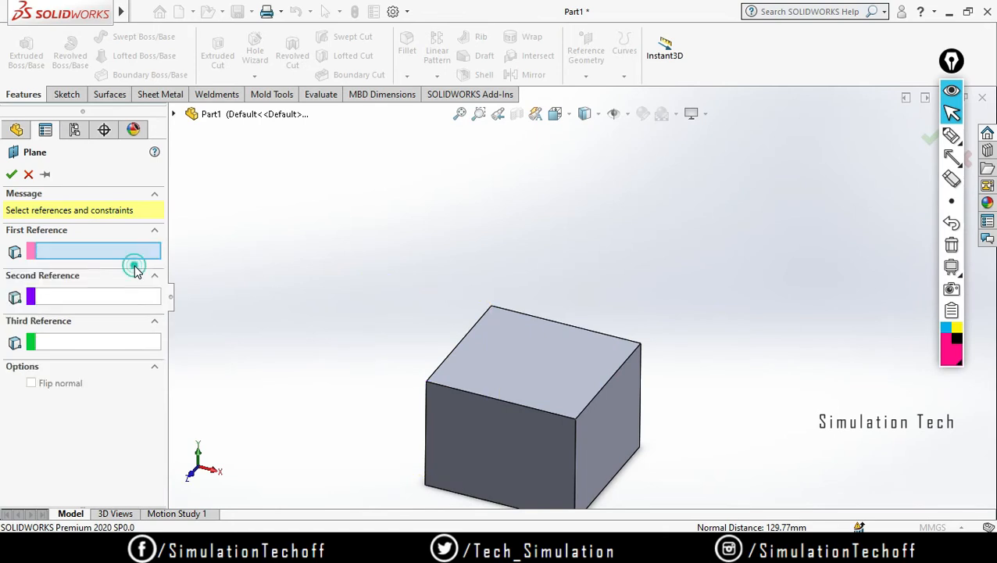
# - Create three reference planes above the block's top face, spaced 25 mm apart
pyautogui.click(559, 372)
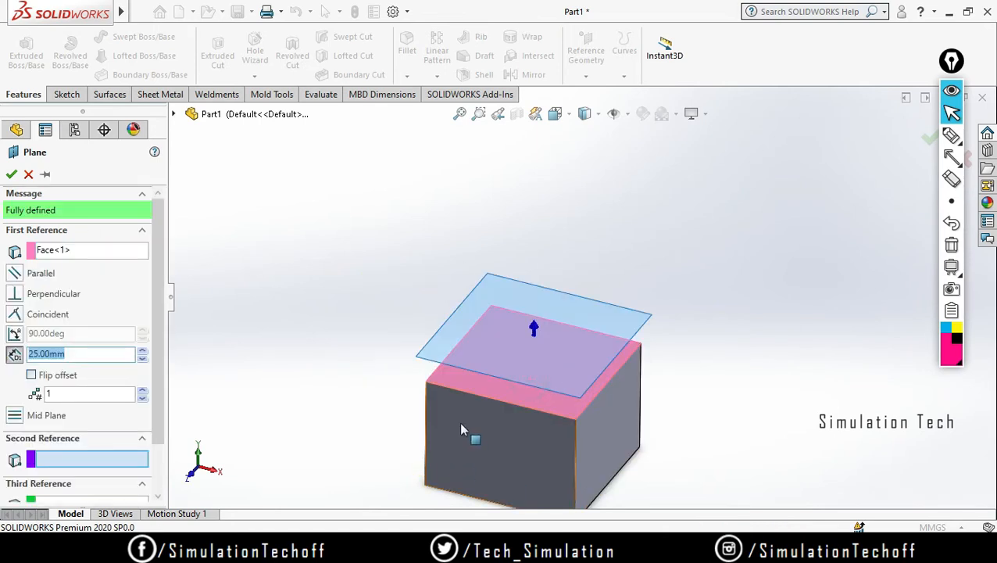
pyautogui.moveTo(590, 454); pyautogui.dragTo(556, 391, button='middle')
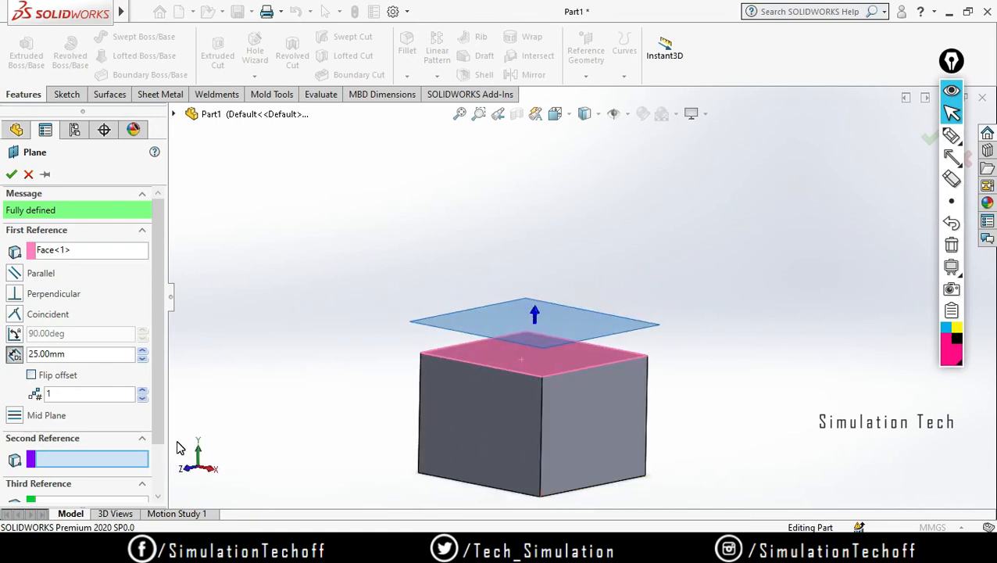
pyautogui.click(81, 395)
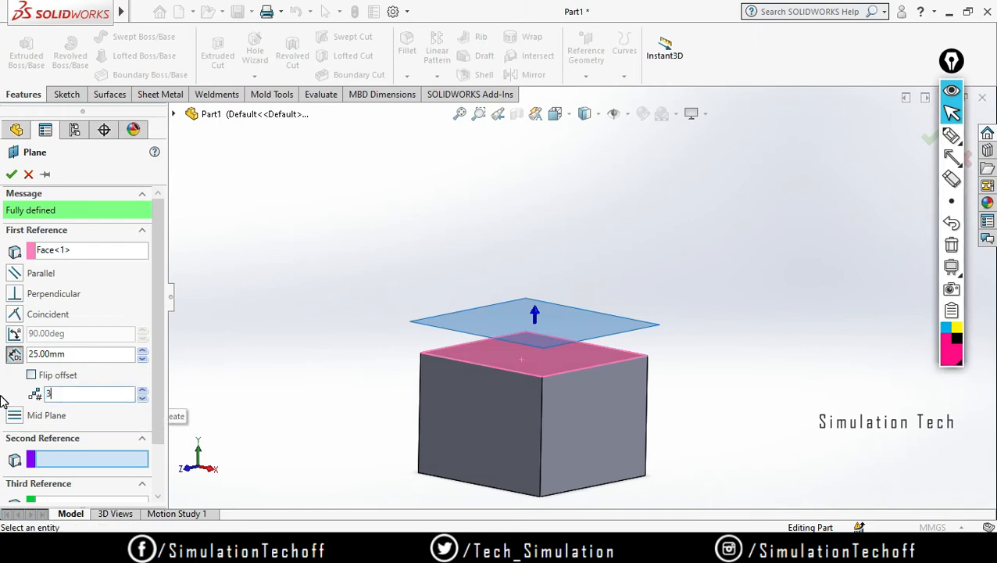
pyautogui.moveTo(680, 373); pyautogui.dragTo(710, 375, button='middle')
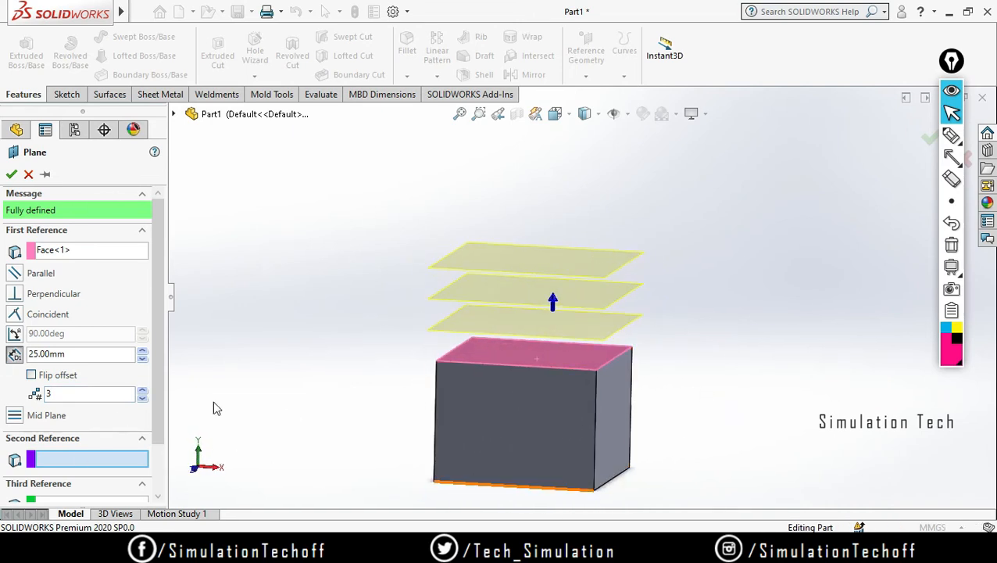
pyautogui.click(12, 175)
pyautogui.moveTo(656, 341); pyautogui.dragTo(695, 402, button='middle')
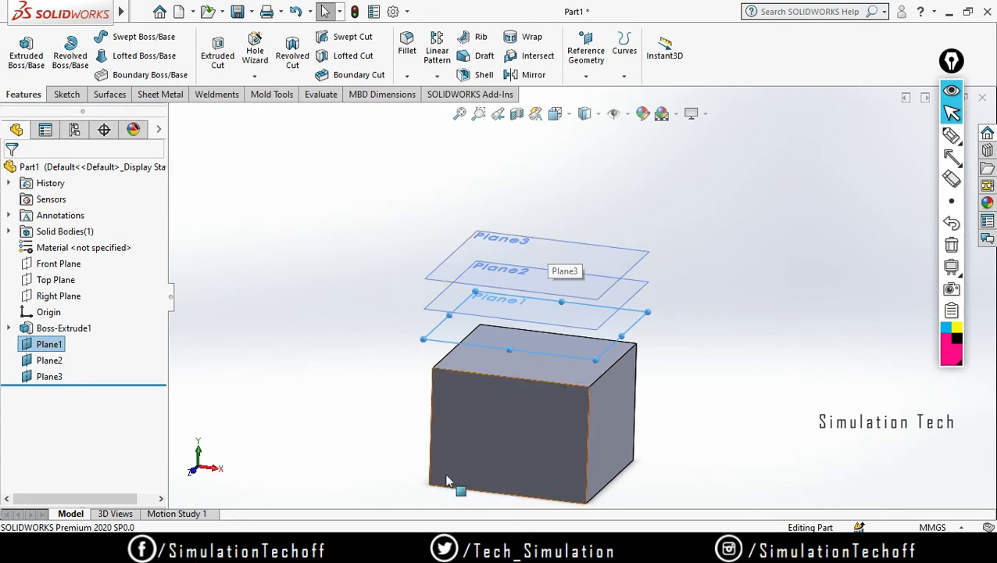
# - Sketch a freehand circle on the middle offset plane, centred at about X 0 and Y -78 mm
pyautogui.click(550, 348)
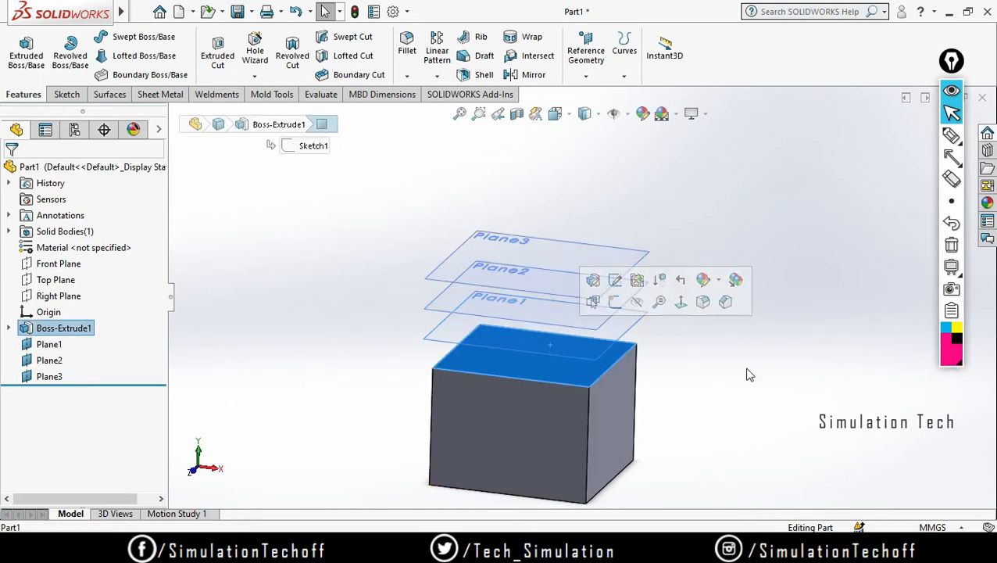
pyautogui.click(775, 372)
pyautogui.click(591, 322)
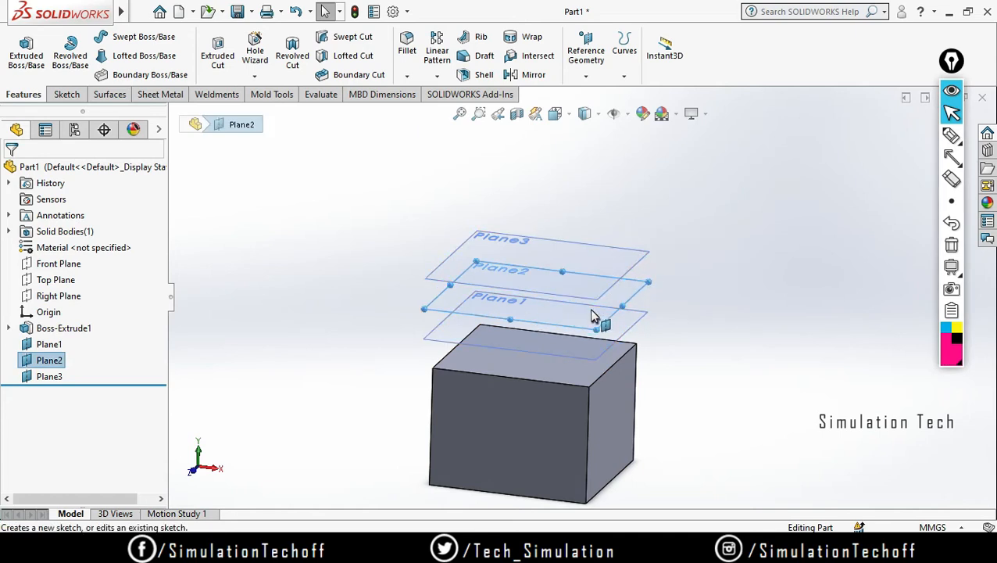
pyautogui.click(66, 93)
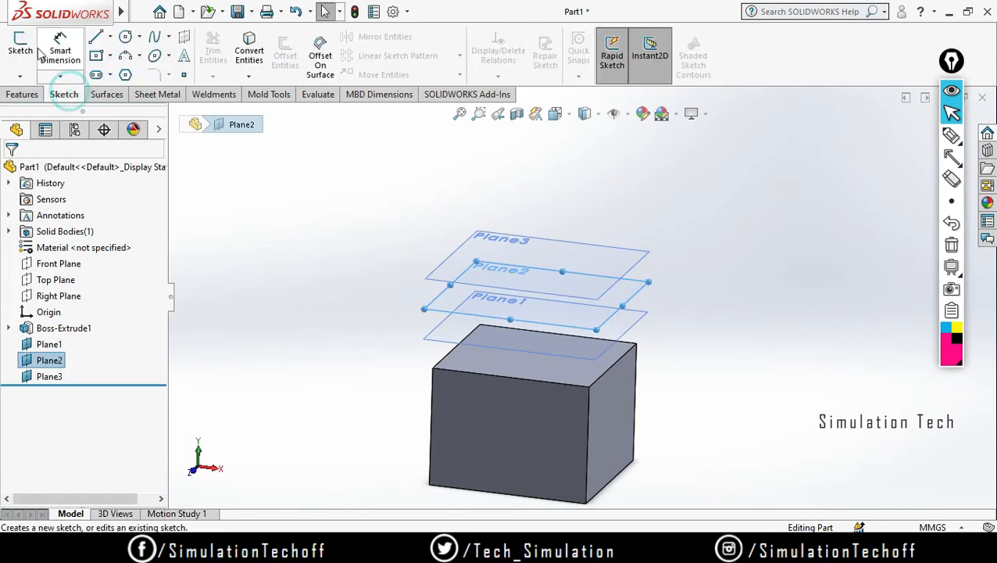
pyautogui.click(20, 48)
pyautogui.click(125, 37)
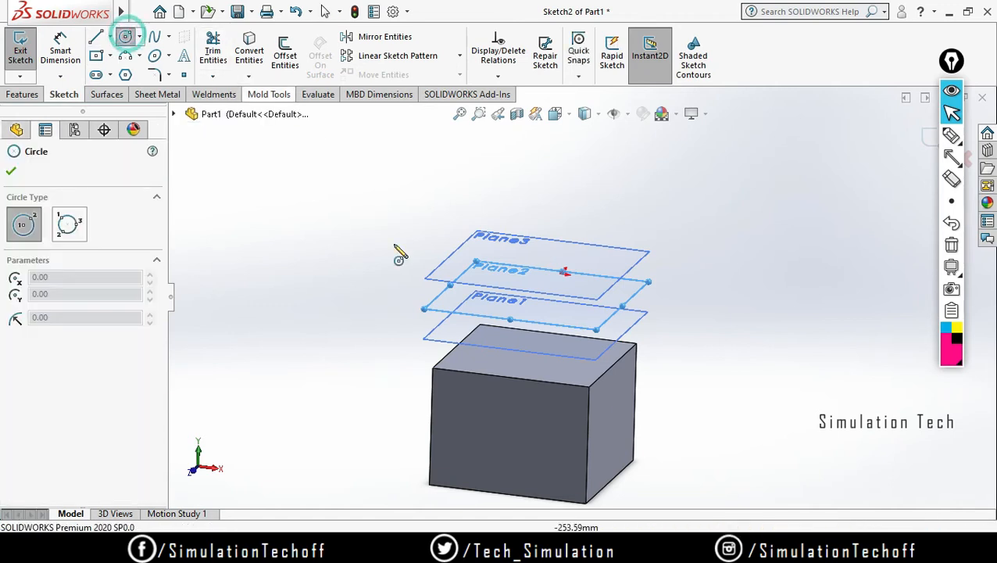
pyautogui.click(530, 301)
pyautogui.click(571, 316)
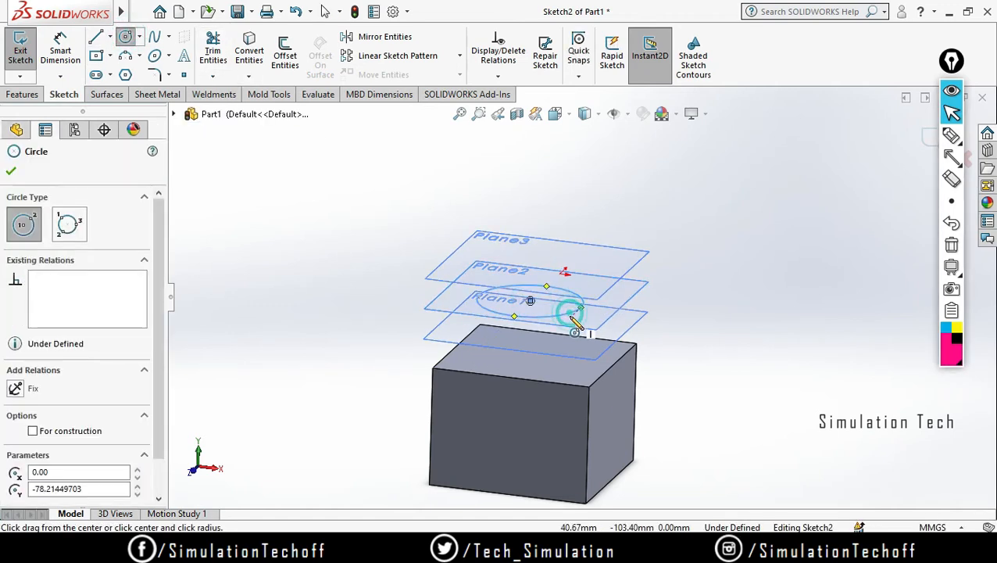
pyautogui.press('Escape')
pyautogui.moveTo(848, 474)
pyautogui.mouseDown(button='middle')
pyautogui.moveTo(717, 435)
pyautogui.moveTo(810, 443)
pyautogui.moveTo(797, 467)
pyautogui.moveTo(827, 465)
pyautogui.moveTo(831, 479)
pyautogui.mouseUp(button='middle')
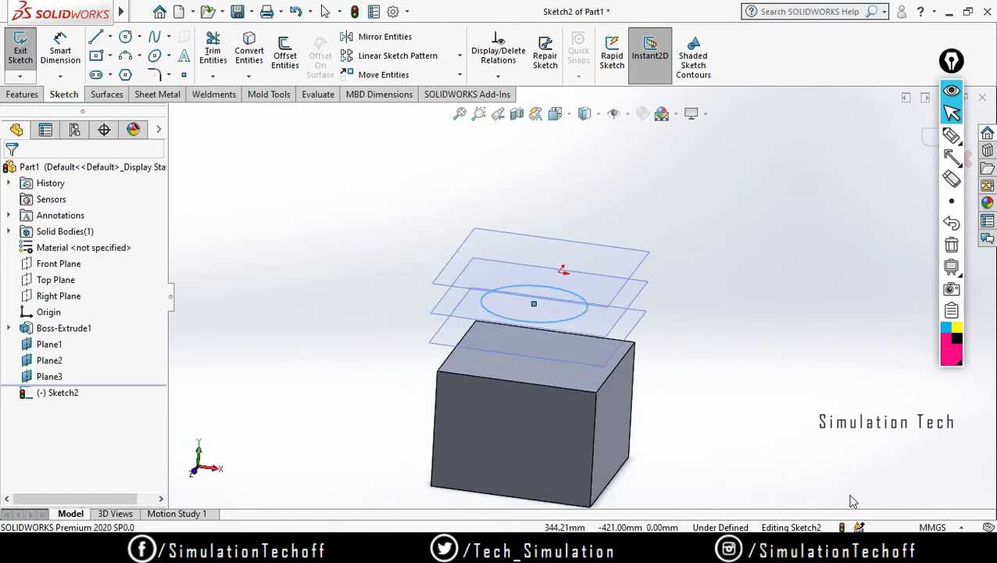
pyautogui.scroll(2, 629, 312)
pyautogui.keyDown('ctrl'); pyautogui.moveTo(670, 350); pyautogui.dragTo(608, 305, button='middle'); pyautogui.keyUp('ctrl')
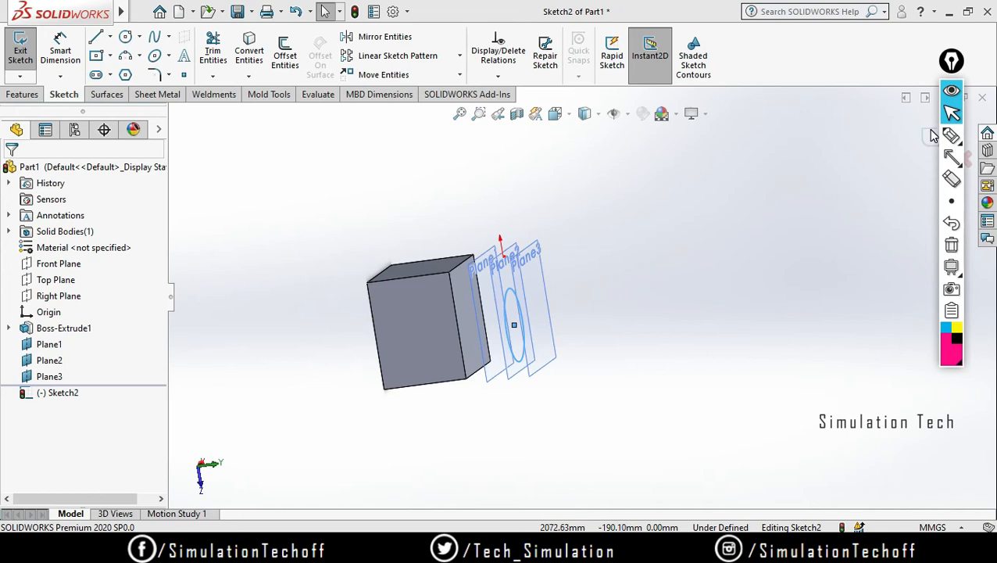
# - Collapse the screen pen toolbar and exit the circle sketch, leaving nothing selected
pyautogui.click(950, 91)
pyautogui.click(945, 138)
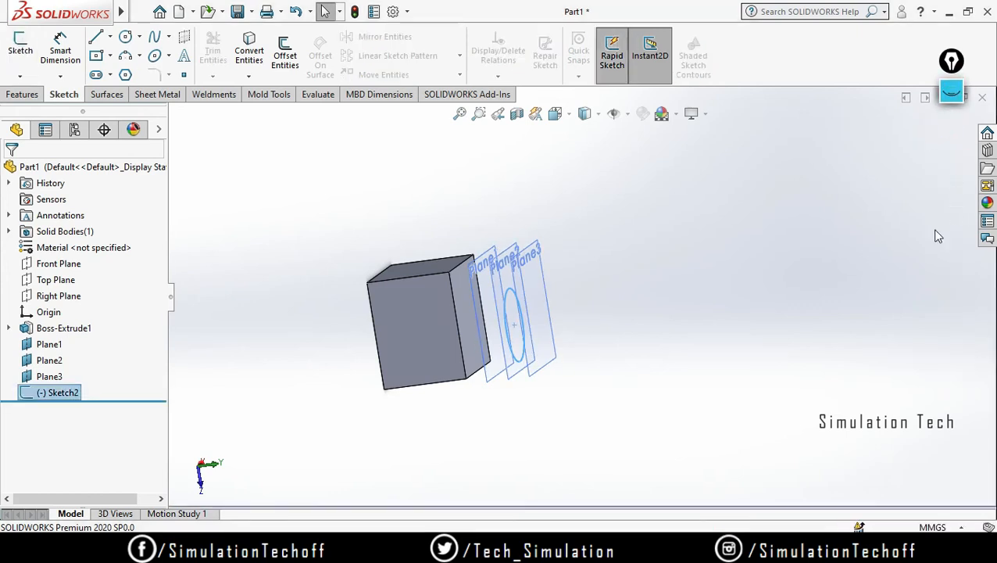
pyautogui.click(540, 372)
# - Try to delete the block, offset planes and circle sketch together with one area selection
pyautogui.moveTo(540, 372)
pyautogui.mouseDown(button='middle')
pyautogui.moveTo(540, 389)
pyautogui.moveTo(657, 372)
pyautogui.moveTo(619, 425)
pyautogui.mouseUp(button='middle')
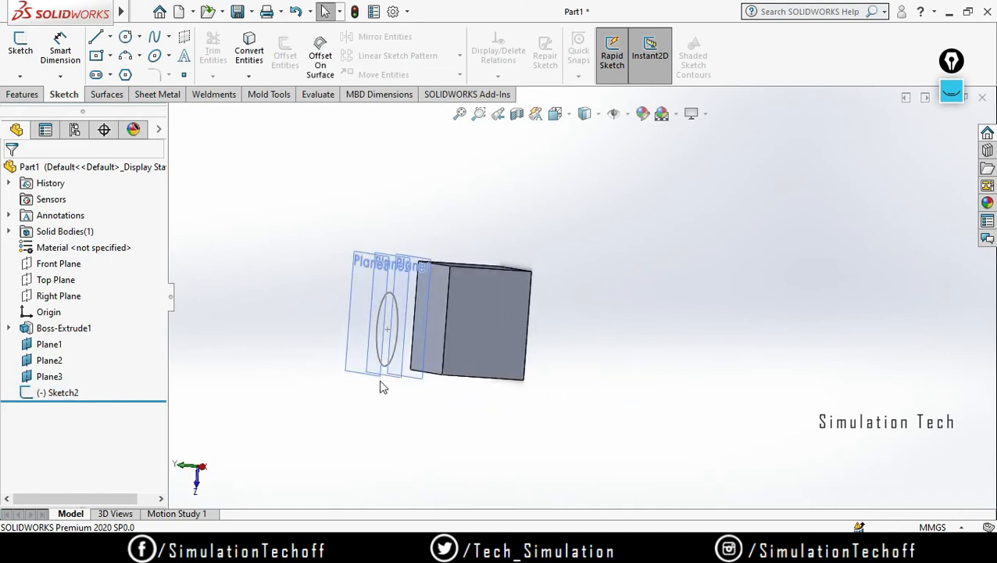
pyautogui.click(358, 267)
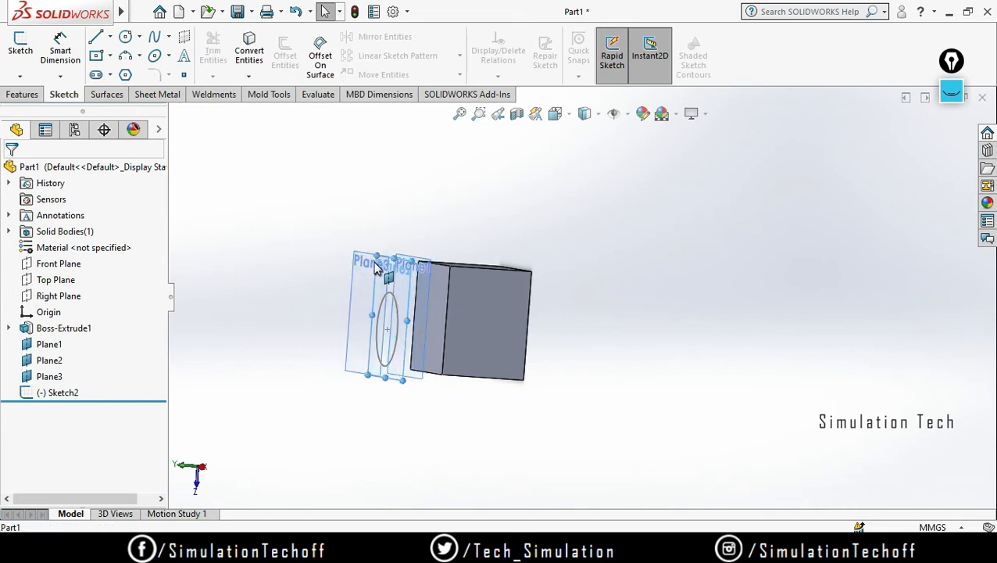
pyautogui.click(618, 399)
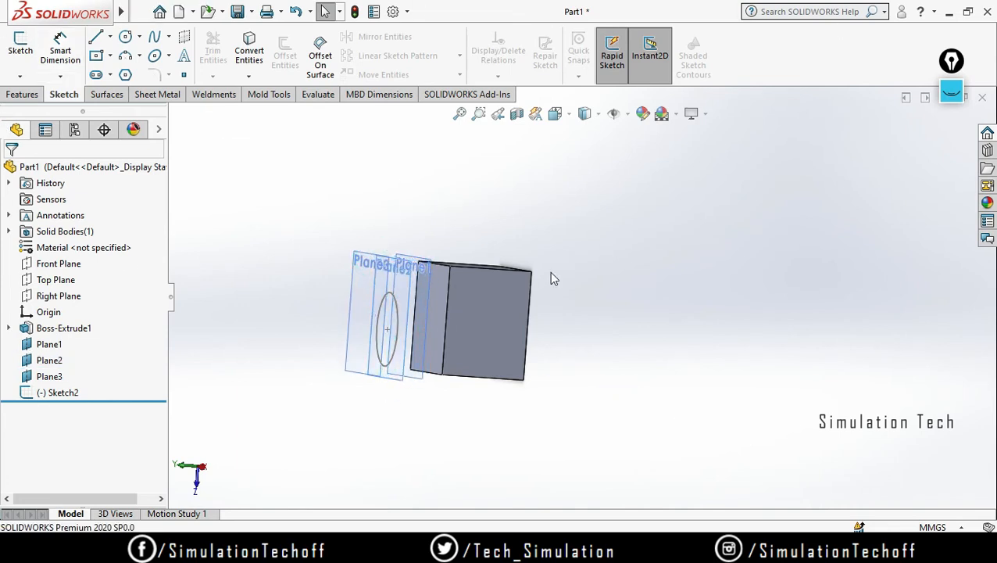
pyautogui.moveTo(650, 382); pyautogui.dragTo(167, 184)
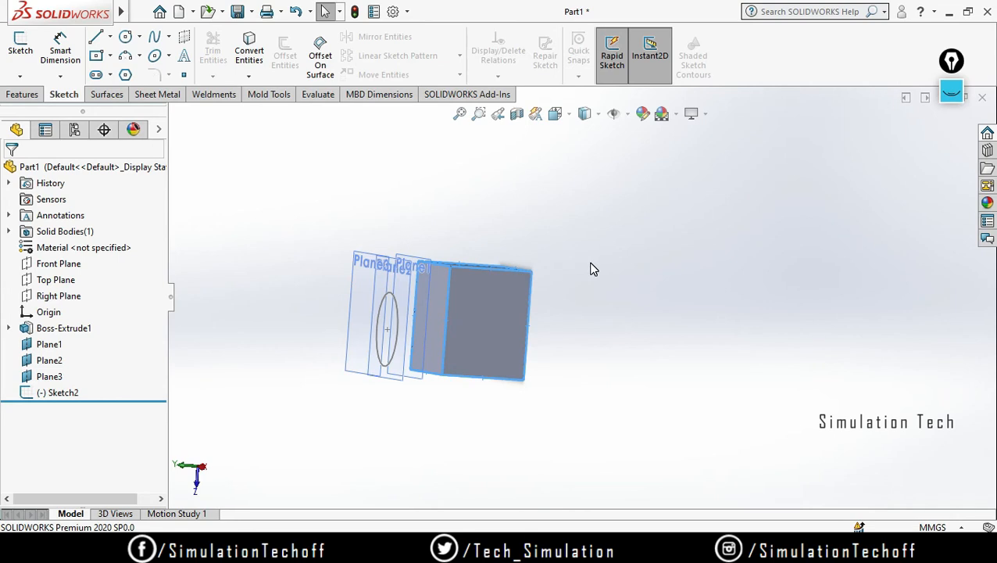
pyautogui.press('Delete')
# - Delete the three offset planes together with the circle sketch that depends on them
pyautogui.click(47, 344)
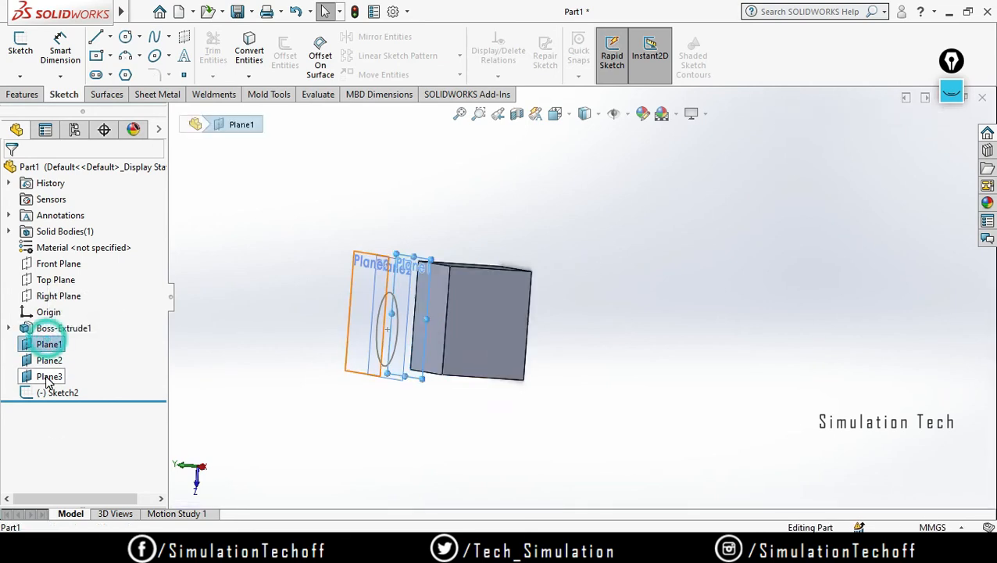
pyautogui.keyDown('shift'); pyautogui.click(47, 376); pyautogui.keyUp('shift')
pyautogui.rightClick(46, 377)
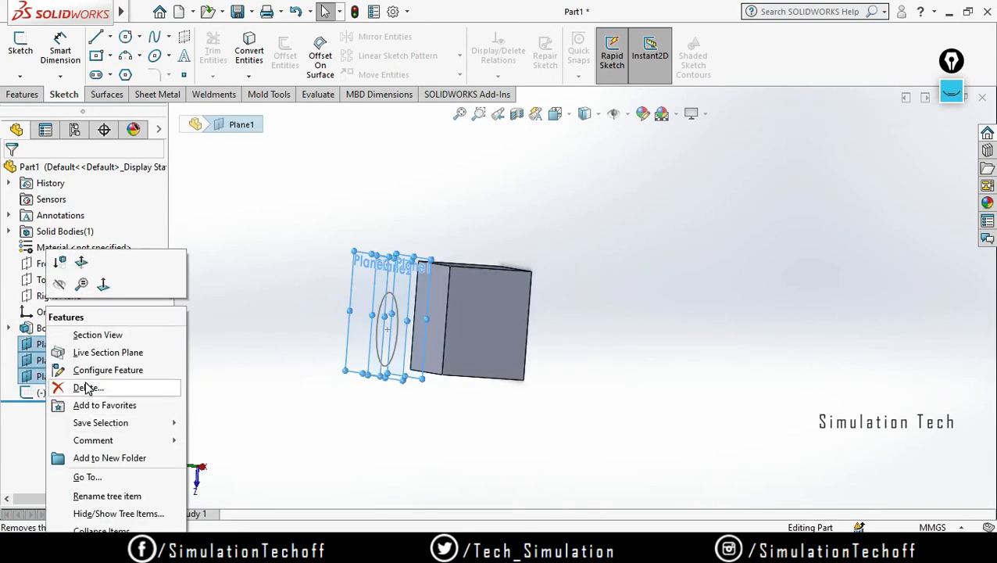
pyautogui.click(82, 384)
pyautogui.click(589, 222)
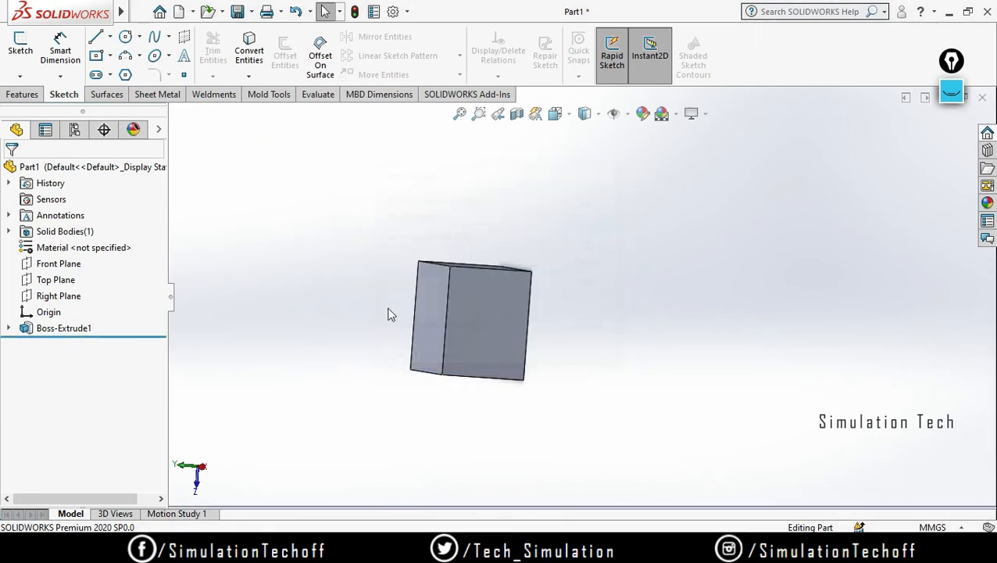
# - Delete the block's extrusion feature from the part
pyautogui.moveTo(389, 313); pyautogui.dragTo(485, 351, button='middle')
pyautogui.click(60, 328)
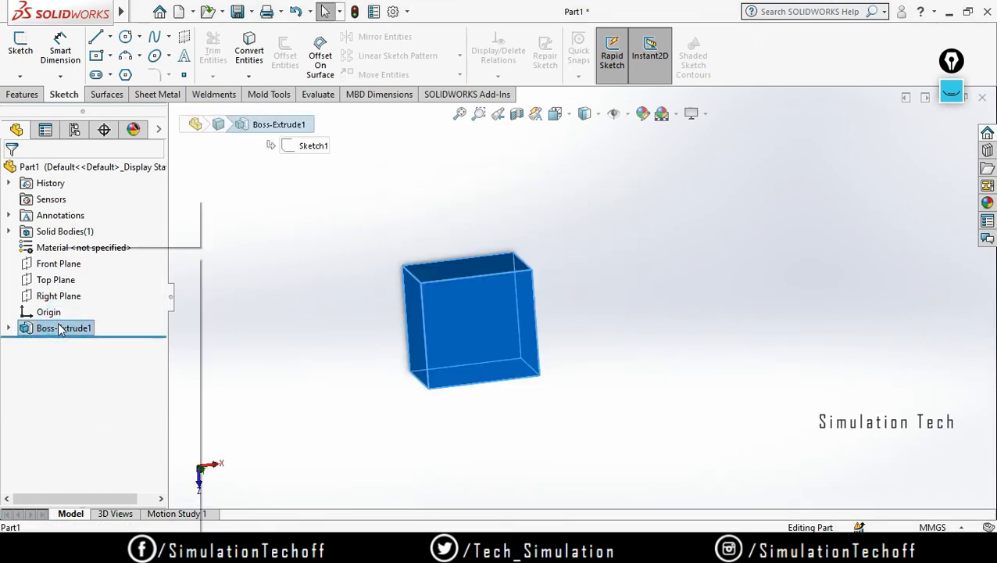
pyautogui.rightClick(60, 327)
pyautogui.click(98, 335)
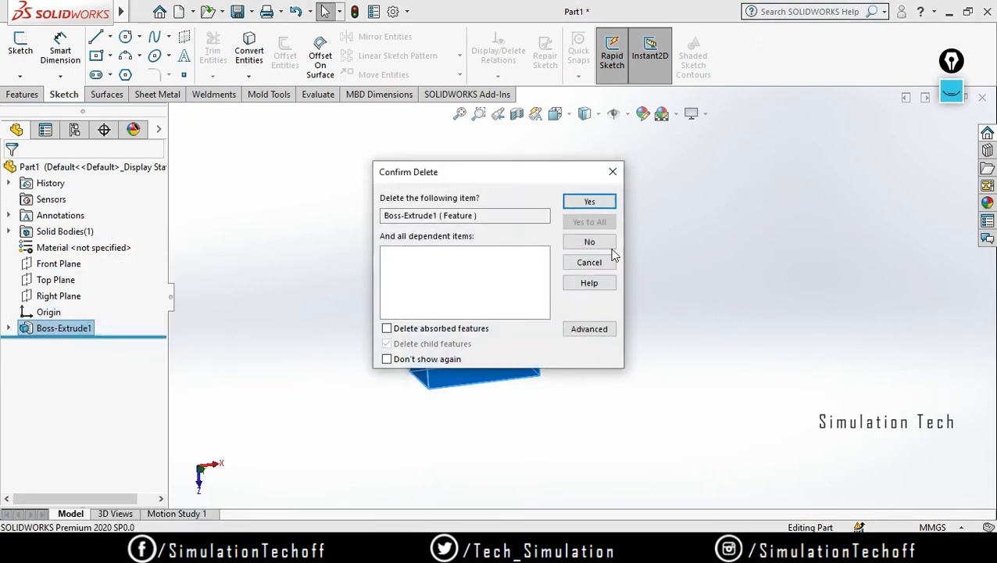
pyautogui.click(586, 204)
# - Delete the remaining rectangle sketch so that only the default planes and origin are left
pyautogui.rightClick(55, 314)
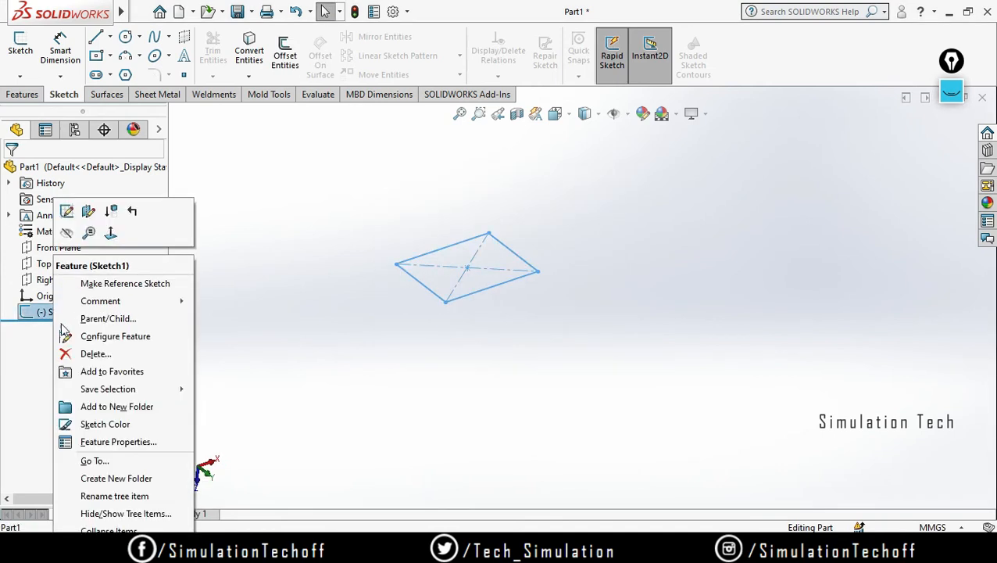
pyautogui.click(91, 353)
pyautogui.click(589, 202)
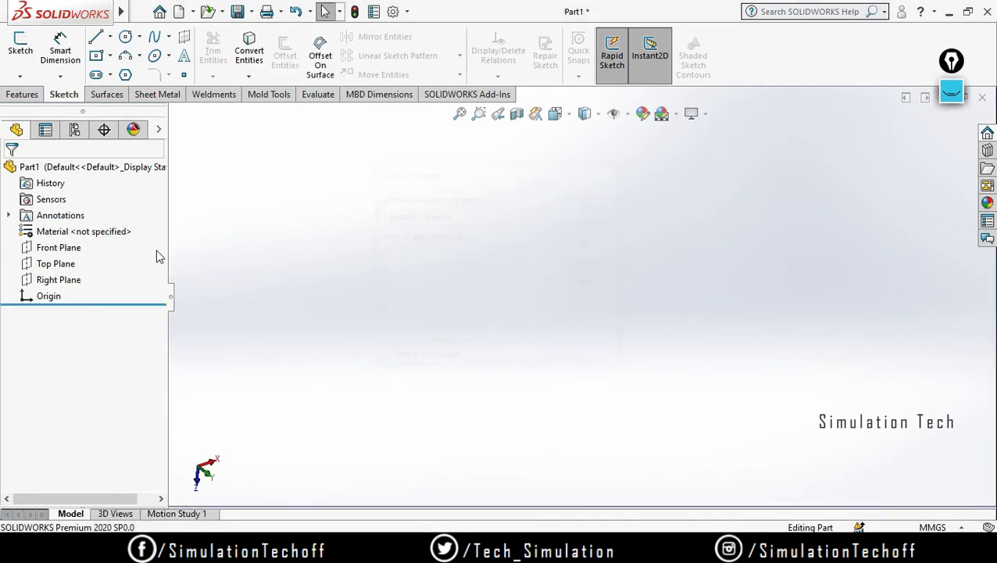
# - Show the Front, Top and Right planes together and examine them face-on to the Right Plane and at an angle
pyautogui.click(63, 248)
pyautogui.keyDown('ctrl'); pyautogui.click(63, 265); pyautogui.keyUp('ctrl')
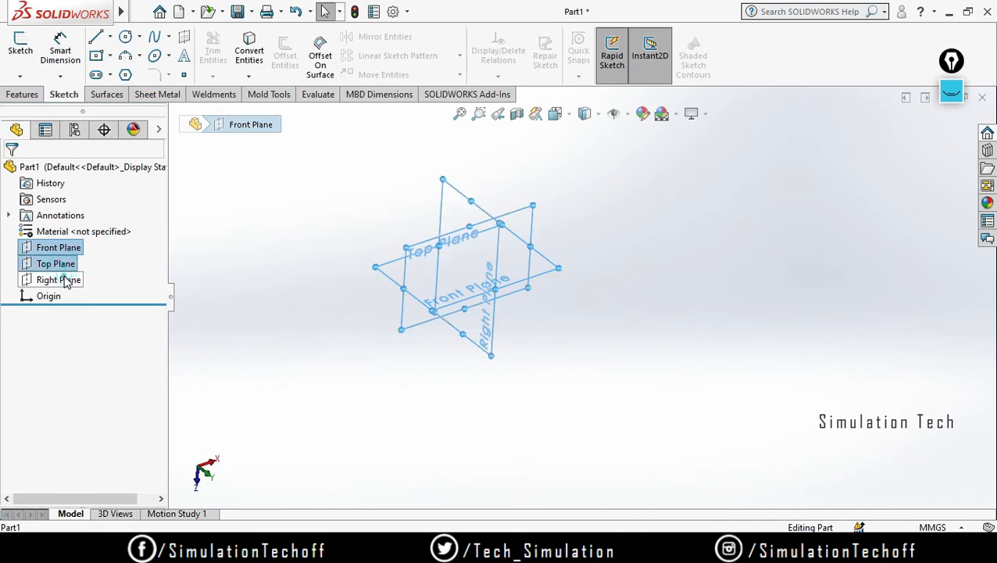
pyautogui.keyDown('ctrl'); pyautogui.click(66, 280); pyautogui.keyUp('ctrl')
pyautogui.moveTo(357, 307); pyautogui.dragTo(407, 282, button='middle')
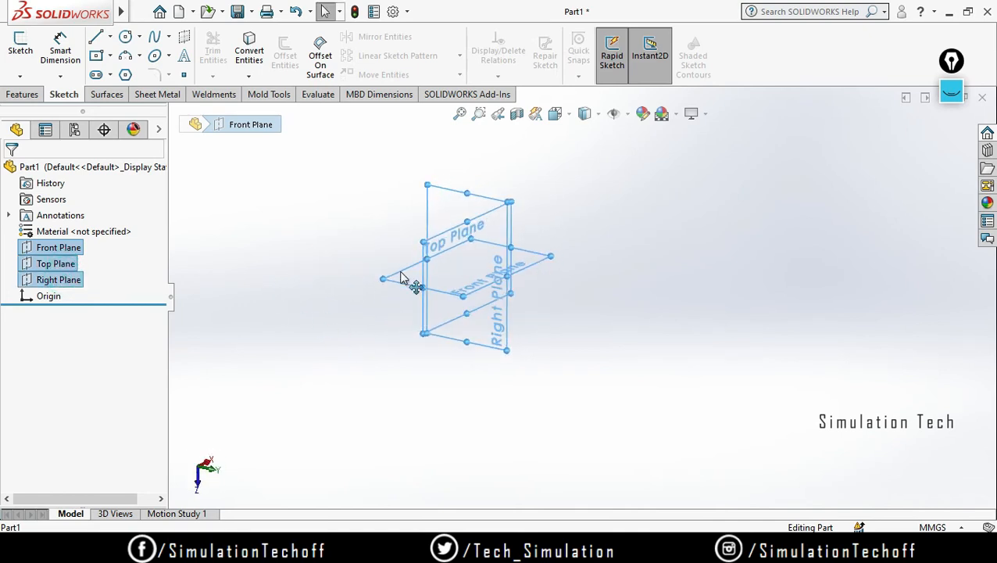
pyautogui.press('space')
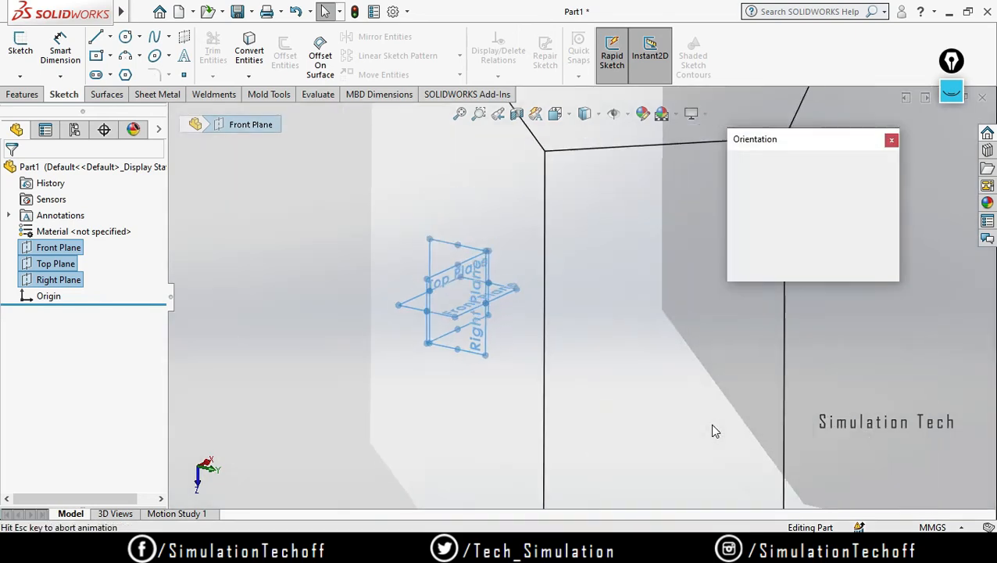
pyautogui.click(396, 368)
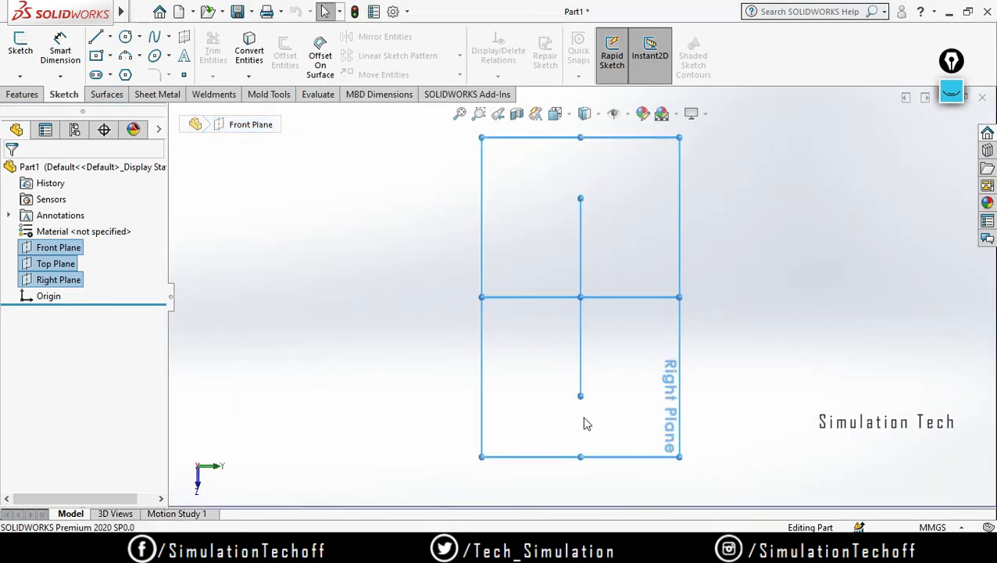
pyautogui.moveTo(650, 310); pyautogui.dragTo(682, 332, button='middle')
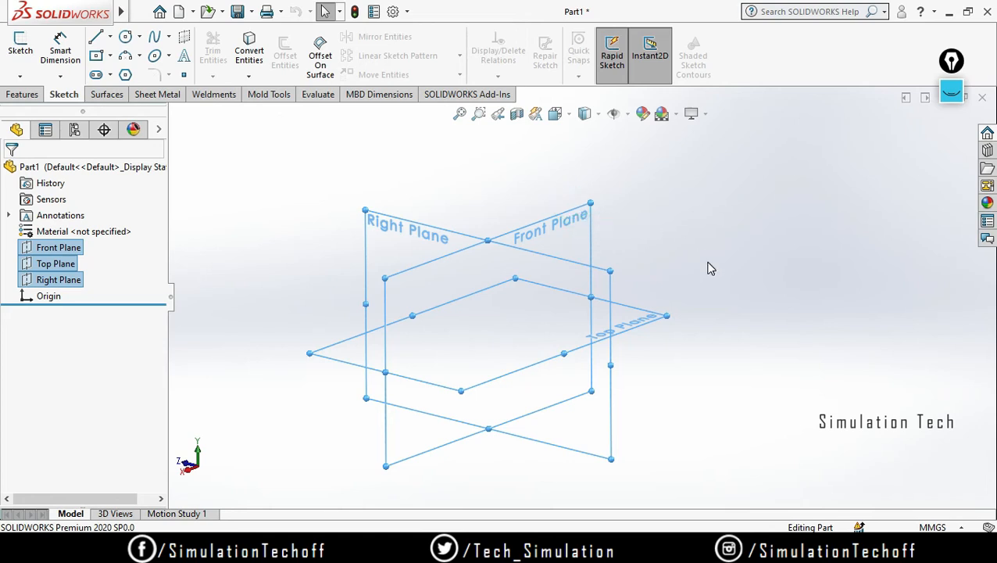
# - Create three evenly spaced planes offset about 52.81 mm from the Front Plane with the offset direction flipped
pyautogui.keyDown('ctrl'); pyautogui.moveTo(537, 218); pyautogui.dragTo(641, 262); pyautogui.keyUp('ctrl')
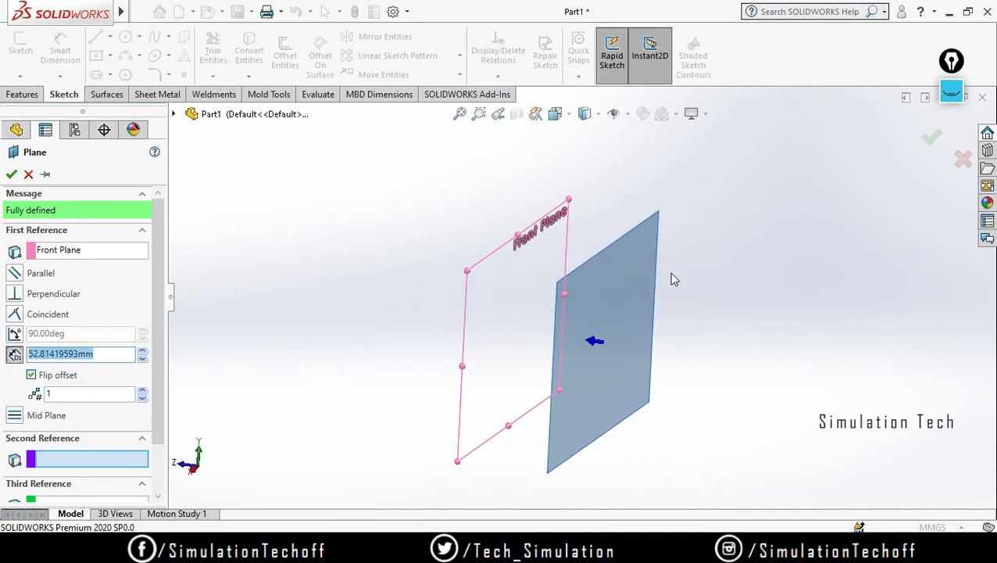
pyautogui.keyDown('ctrl'); pyautogui.moveTo(696, 322); pyautogui.dragTo(694, 266, button='middle'); pyautogui.keyUp('ctrl')
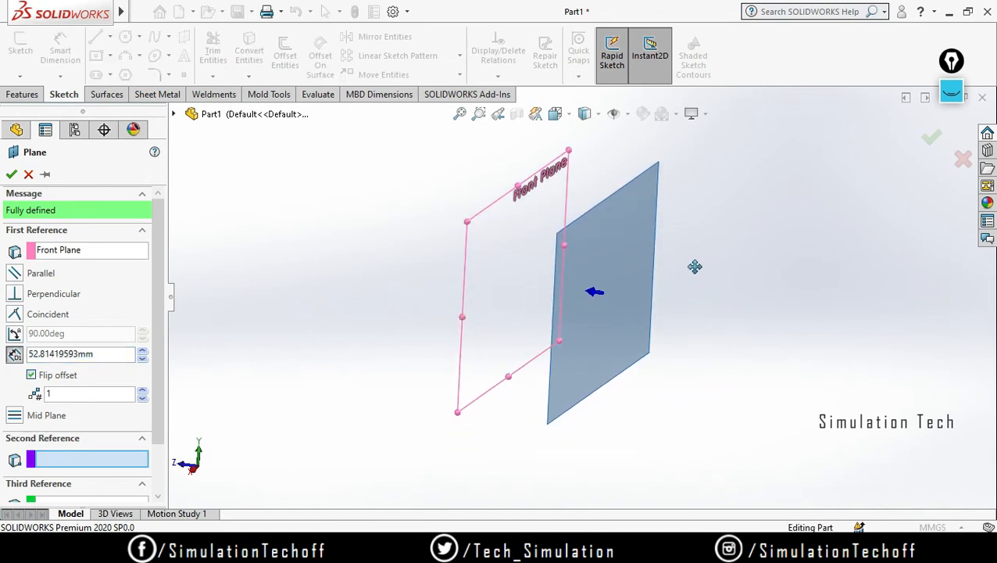
pyautogui.click(142, 390)
pyautogui.click(142, 390)
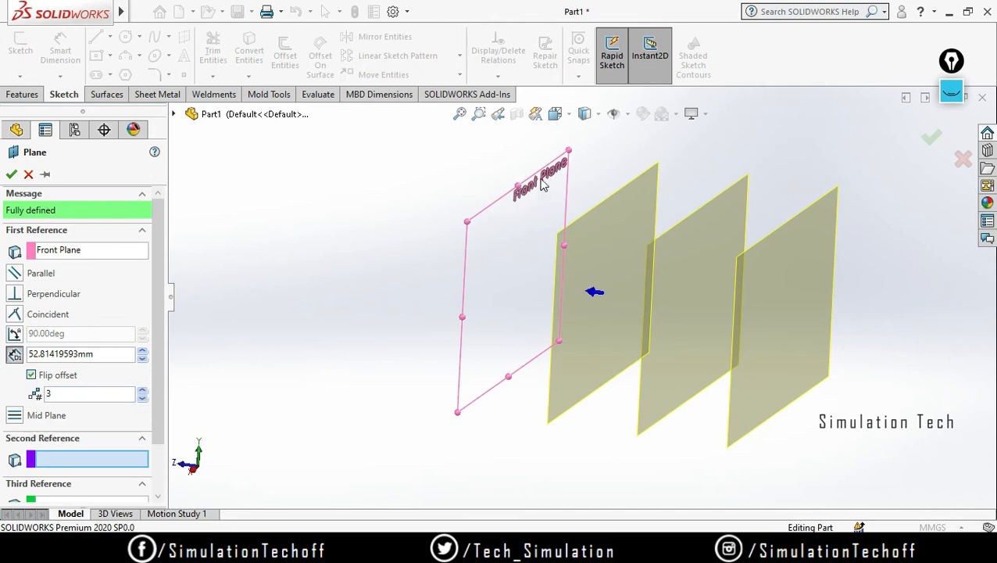
pyautogui.click(925, 139)
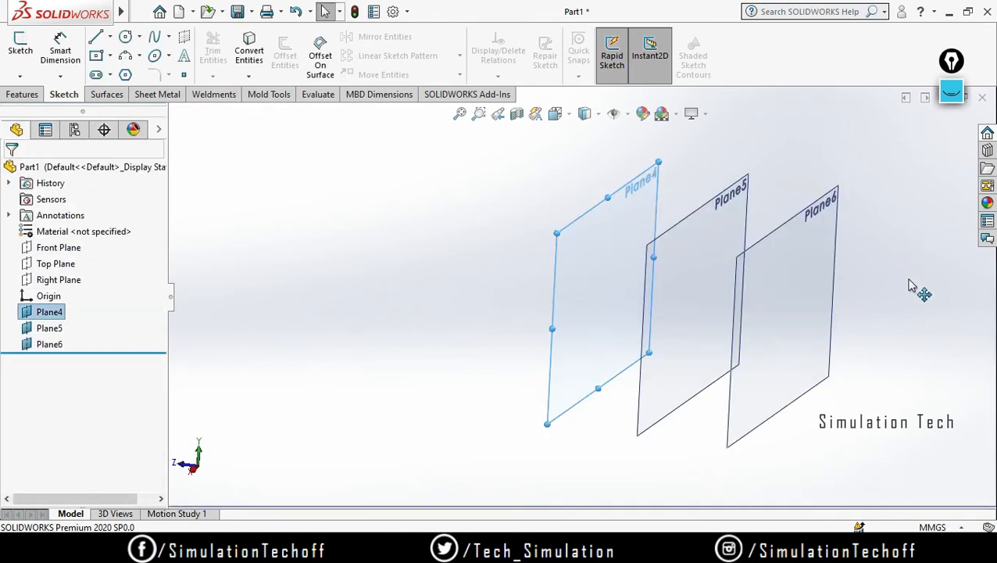
pyautogui.moveTo(912, 286)
pyautogui.mouseDown(button='middle')
pyautogui.moveTo(859, 265)
pyautogui.moveTo(906, 289)
pyautogui.mouseUp(button='middle')
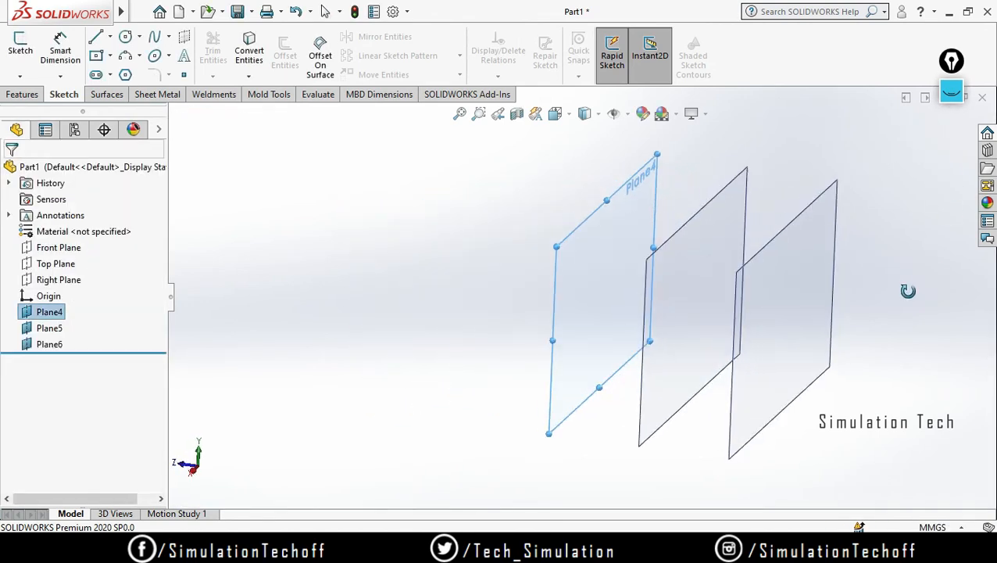
# - Delete all three planes offset from the Front Plane
pyautogui.keyDown('ctrl'); pyautogui.click(45, 343); pyautogui.keyUp('ctrl')
pyautogui.click(237, 361)
pyautogui.click(56, 311)
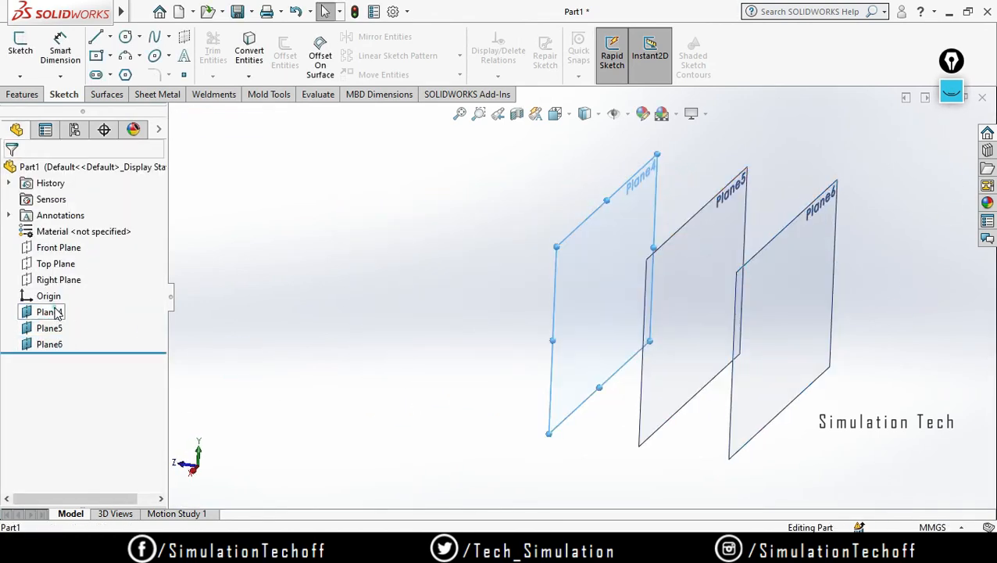
pyautogui.keyDown('shift'); pyautogui.click(51, 345); pyautogui.keyUp('shift')
pyautogui.rightClick(50, 344)
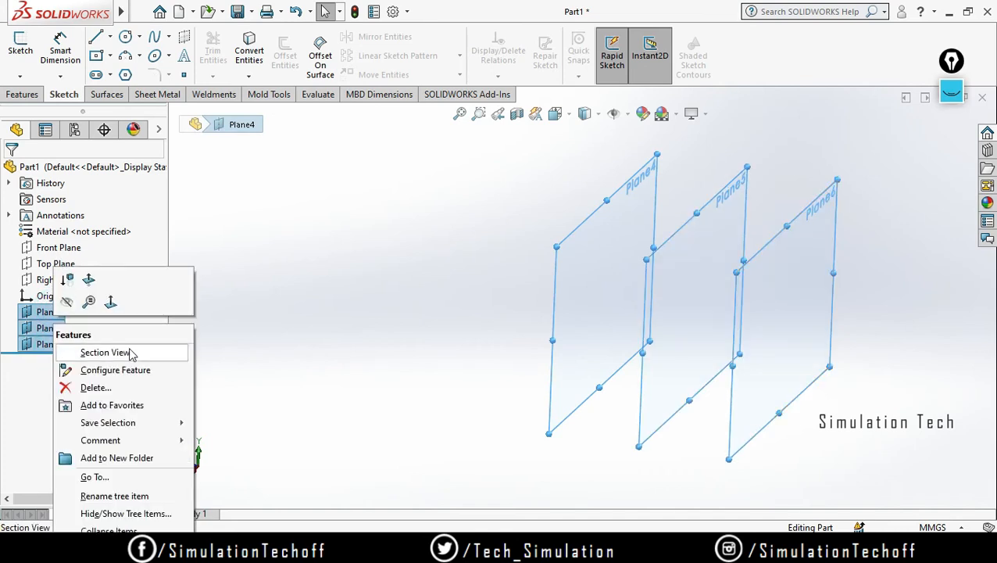
pyautogui.click(117, 387)
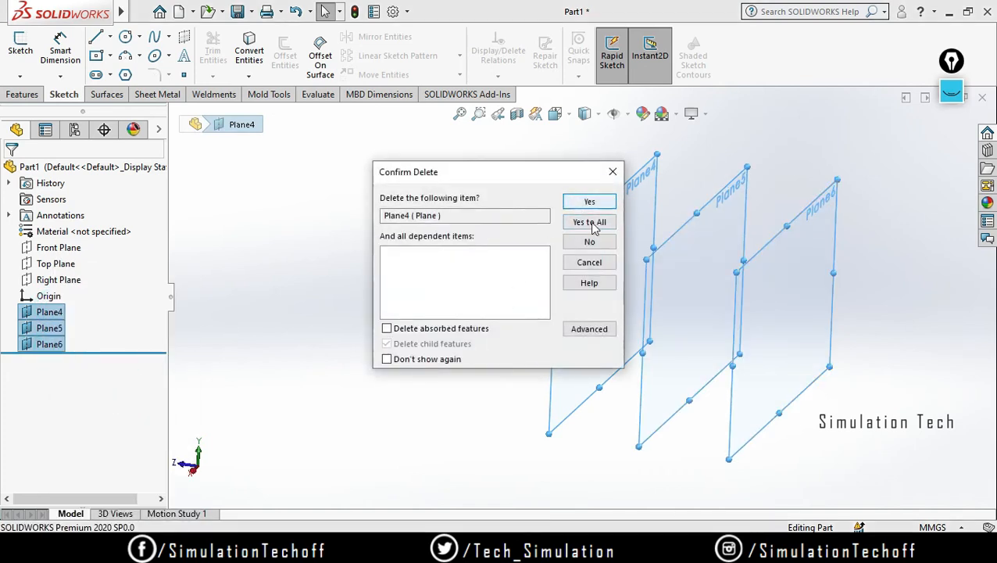
pyautogui.click(591, 223)
# - Sketch a center rectangle about 122 × 100 mm on the Front Plane, centred on the origin
pyautogui.click(61, 249)
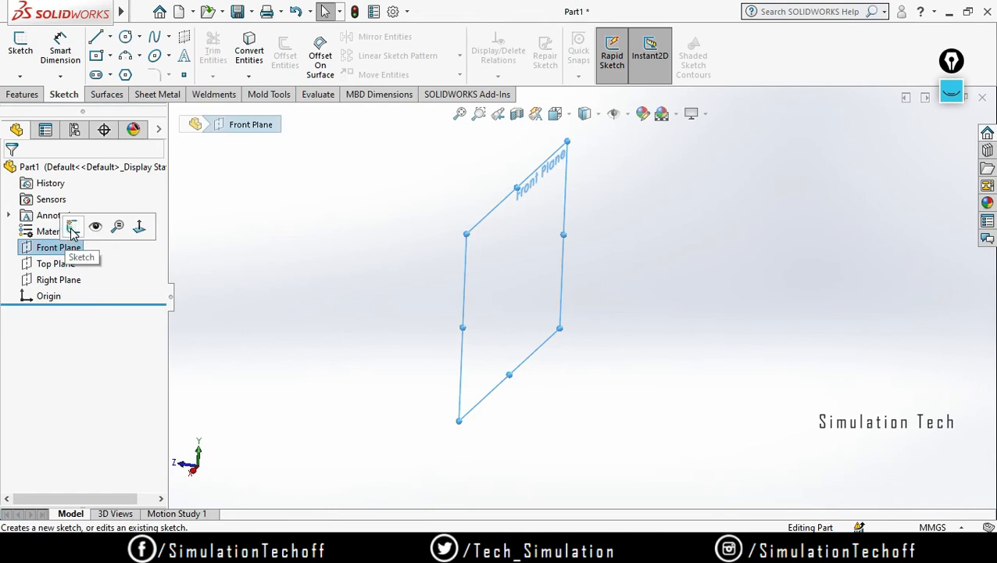
pyautogui.click(72, 226)
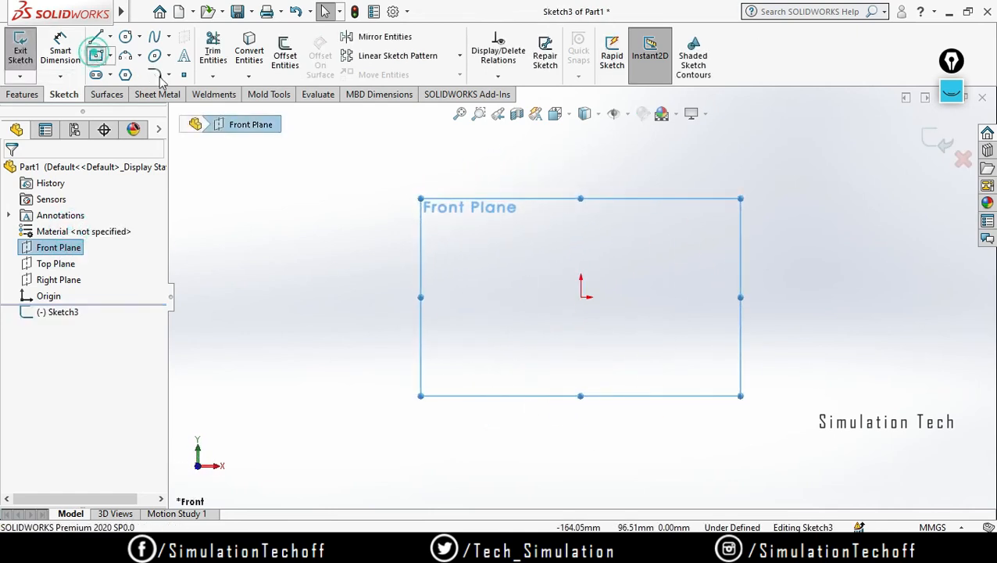
pyautogui.click(95, 55)
pyautogui.click(581, 296)
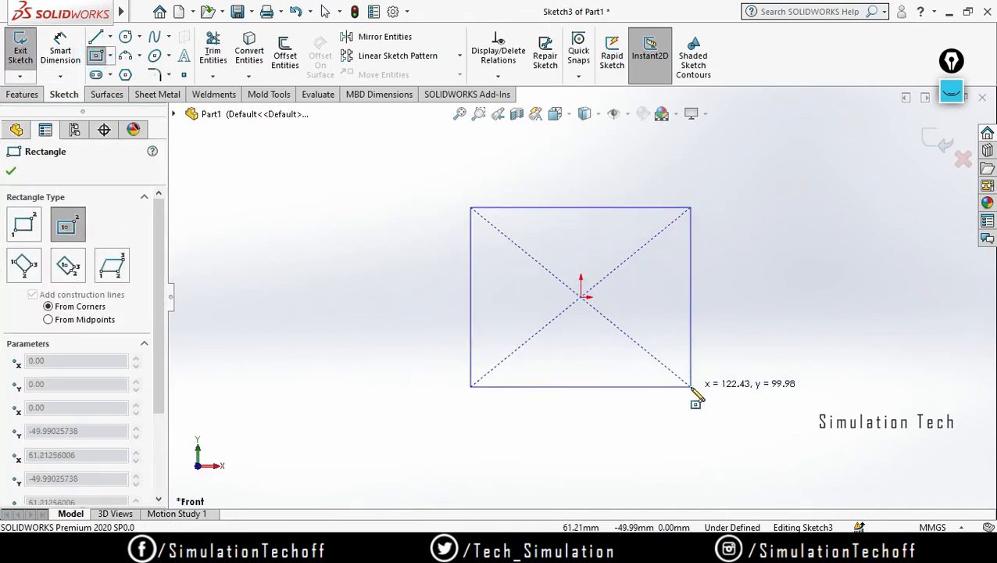
pyautogui.click(691, 386)
# - Extrude the rectangle as a blind boss 124 mm deep to form a solid block
pyautogui.click(20, 94)
pyautogui.click(23, 53)
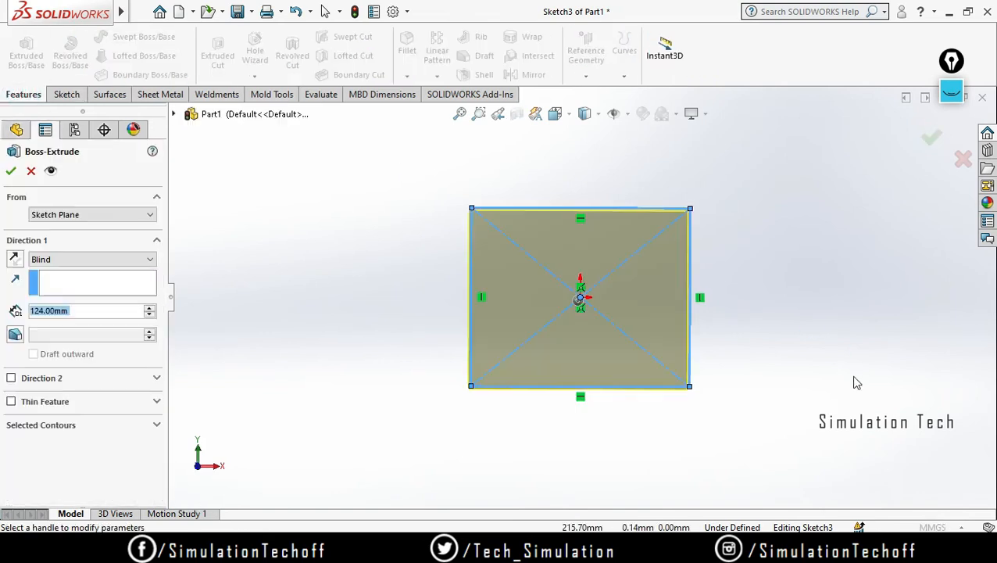
pyautogui.click(10, 172)
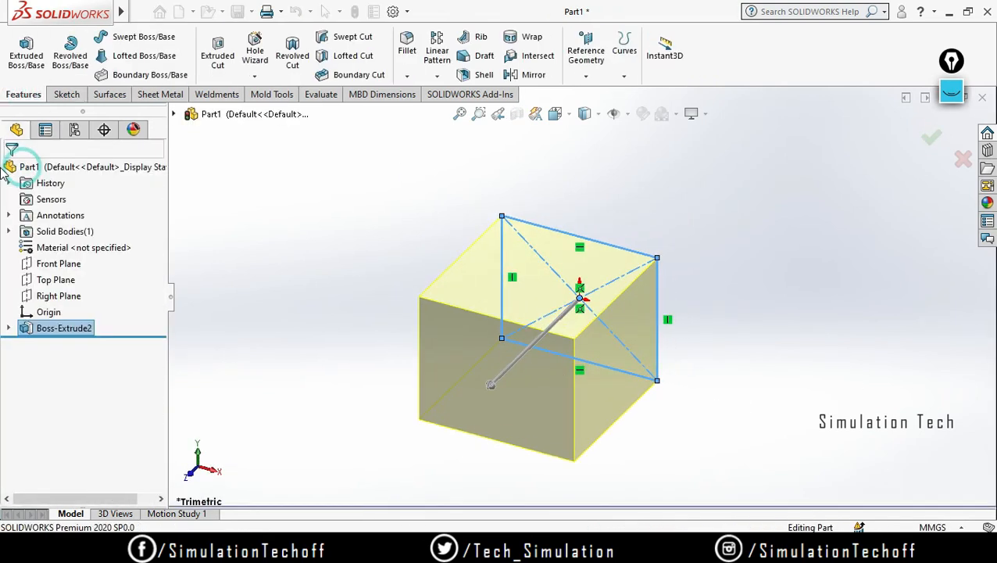
pyautogui.moveTo(512, 341)
pyautogui.mouseDown(button='middle')
pyautogui.moveTo(586, 336)
pyautogui.moveTo(579, 372)
pyautogui.moveTo(543, 371)
pyautogui.moveTo(523, 268)
pyautogui.mouseUp(button='middle')
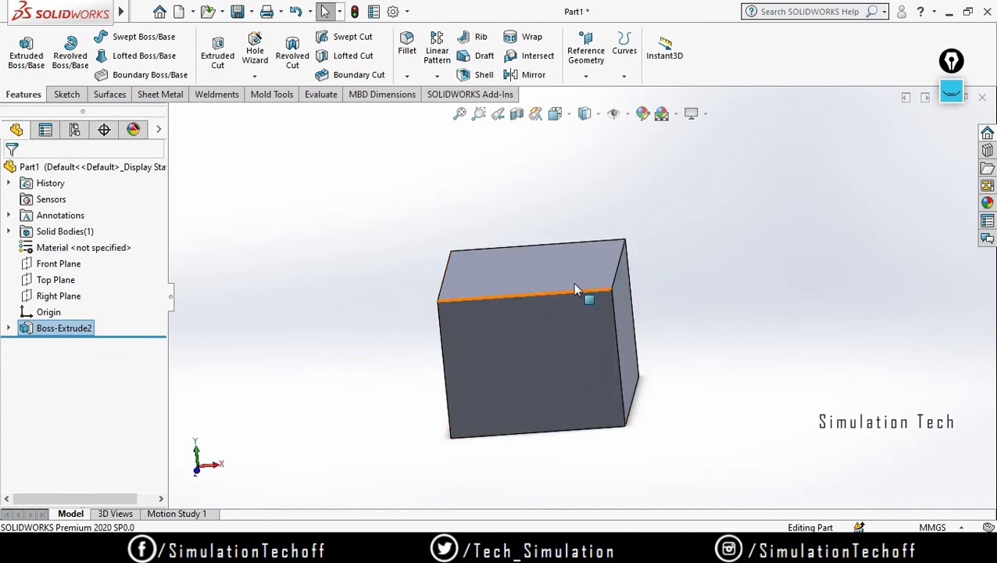
# - Draw a blue triangle across the block's upper corner with the screen annotation line tool and clear the annotation
pyautogui.click(950, 93)
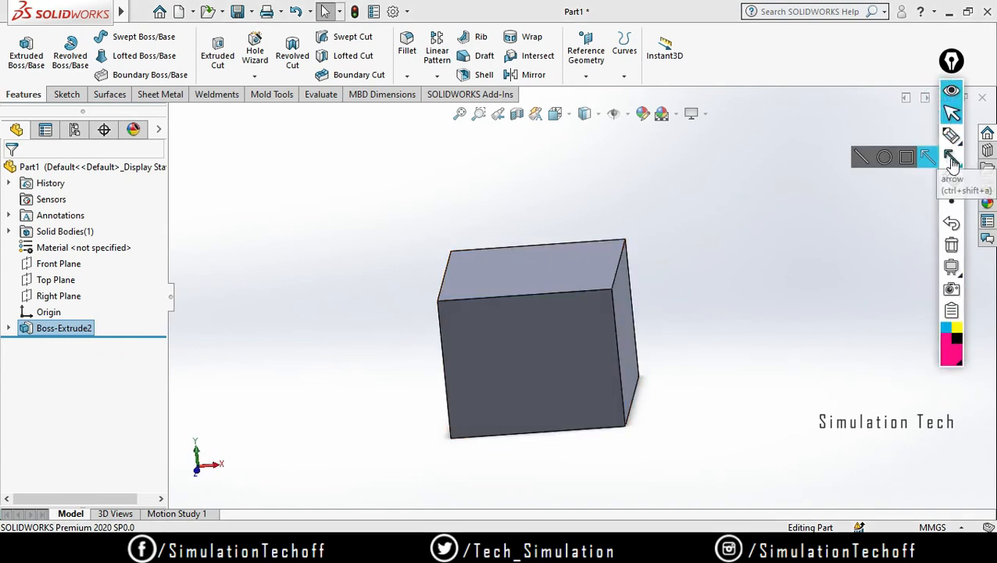
pyautogui.click(926, 158)
pyautogui.click(859, 159)
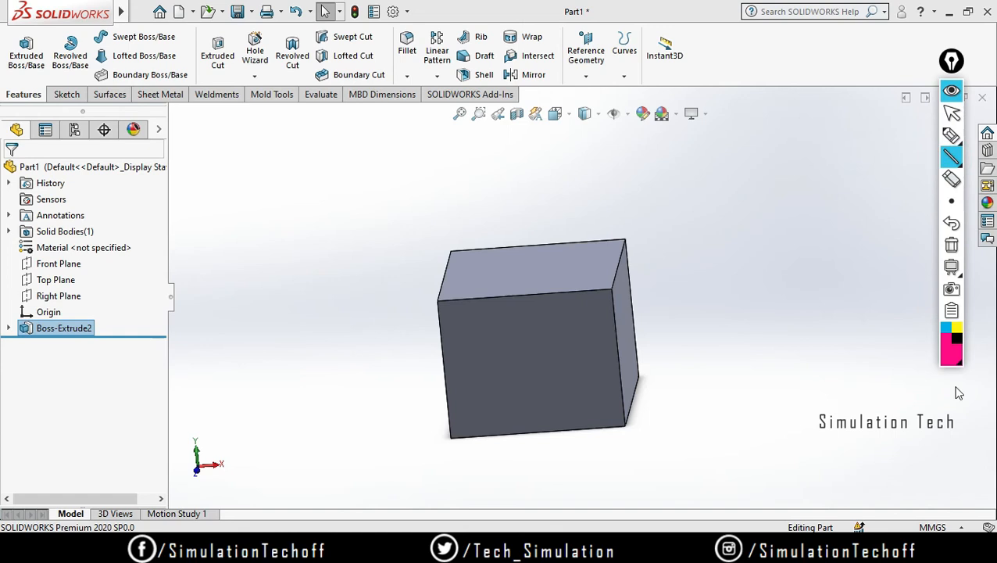
pyautogui.click(945, 328)
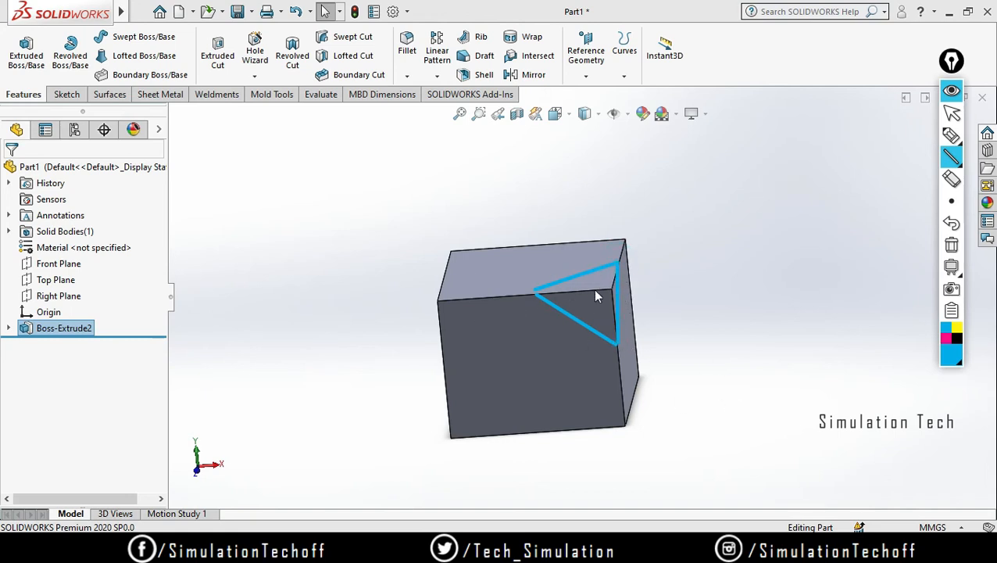
pyautogui.click(951, 247)
pyautogui.click(952, 113)
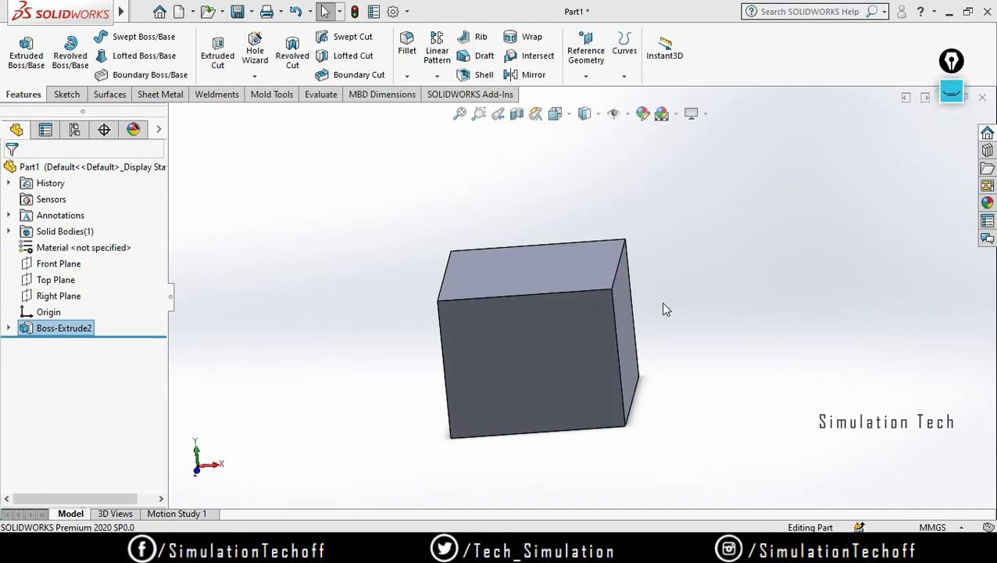
# - Examine how the Front, Top and Right planes lie relative to the block from several angles
pyautogui.moveTo(663, 311); pyautogui.dragTo(662, 367, button='middle')
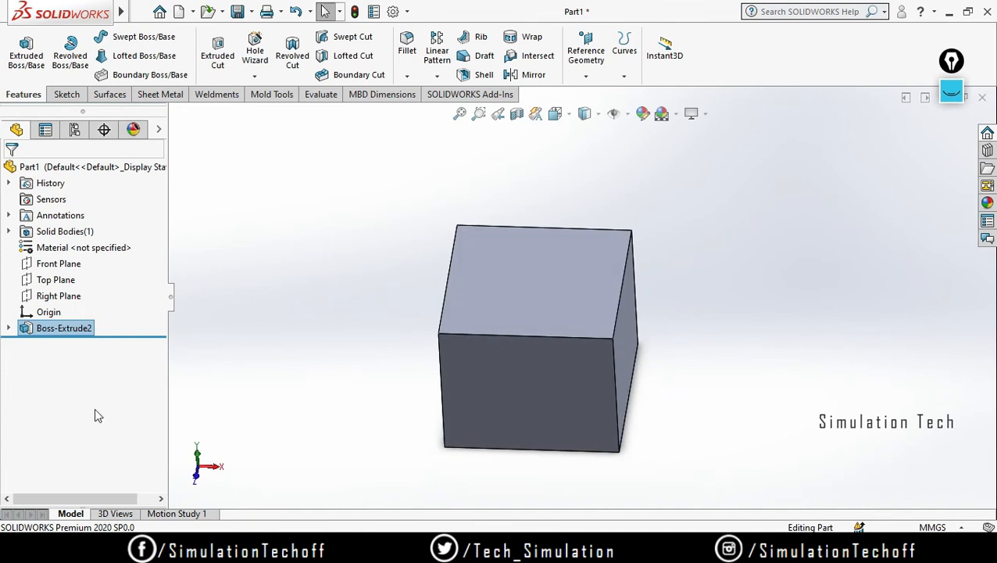
pyautogui.click(51, 266)
pyautogui.click(52, 281)
pyautogui.click(51, 296)
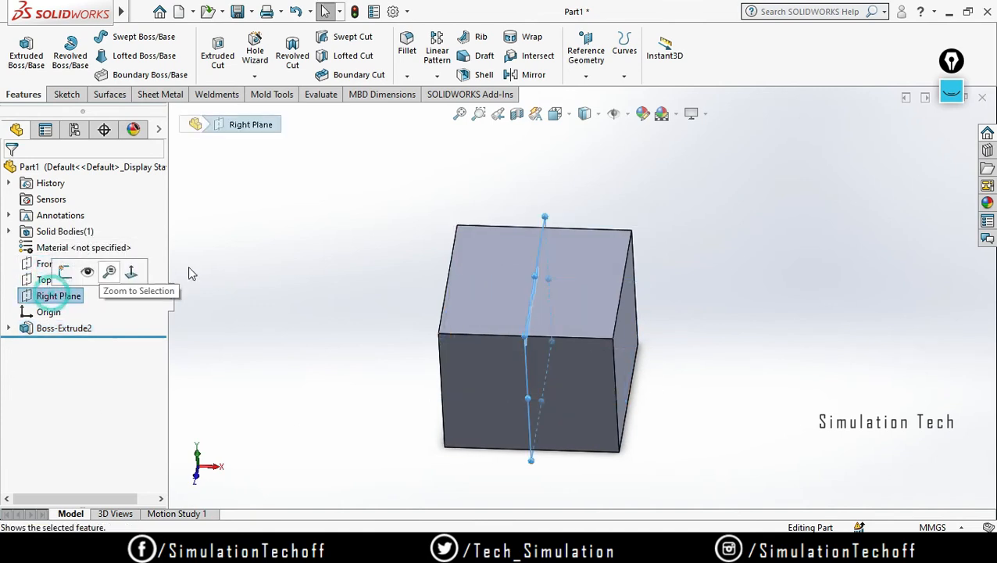
pyautogui.moveTo(601, 385)
pyautogui.mouseDown(button='middle')
pyautogui.moveTo(575, 363)
pyautogui.moveTo(587, 371)
pyautogui.mouseUp(button='middle')
pyautogui.click(866, 322)
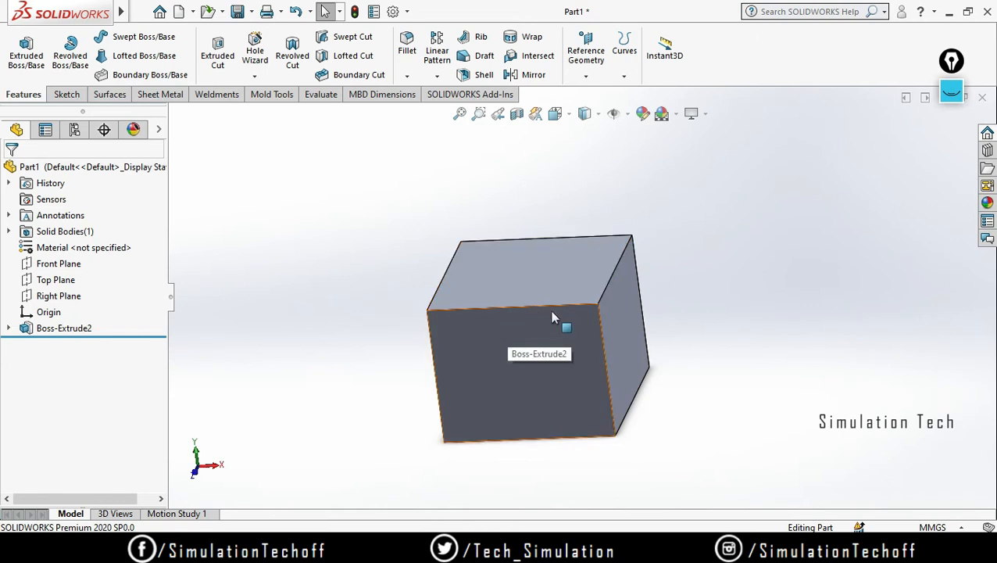
pyautogui.moveTo(769, 322); pyautogui.dragTo(744, 351, button='middle')
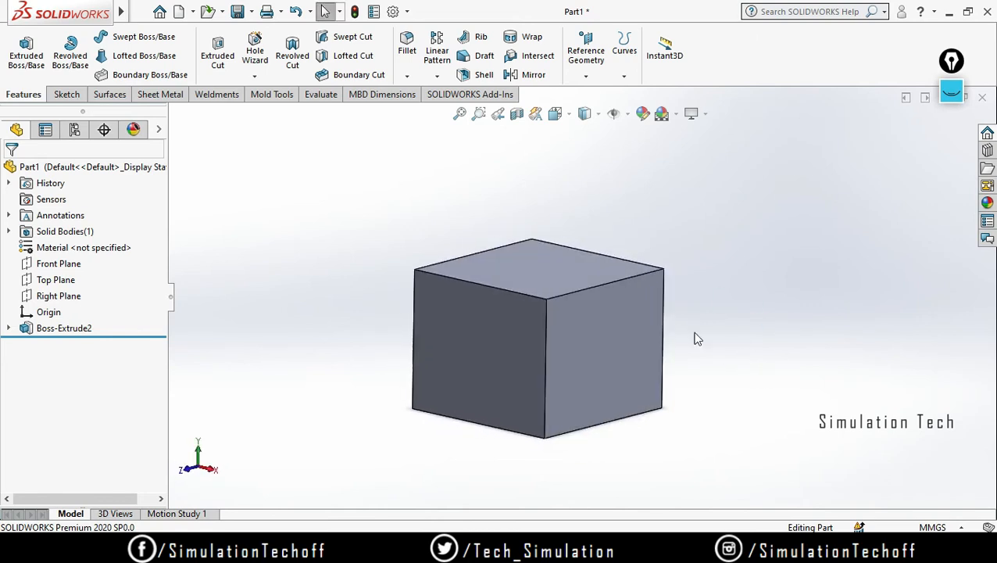
# - Create a diagonal reference plane through three block vertices: two opposite corners of the upper face and the lower corner between them
pyautogui.click(586, 76)
pyautogui.click(600, 94)
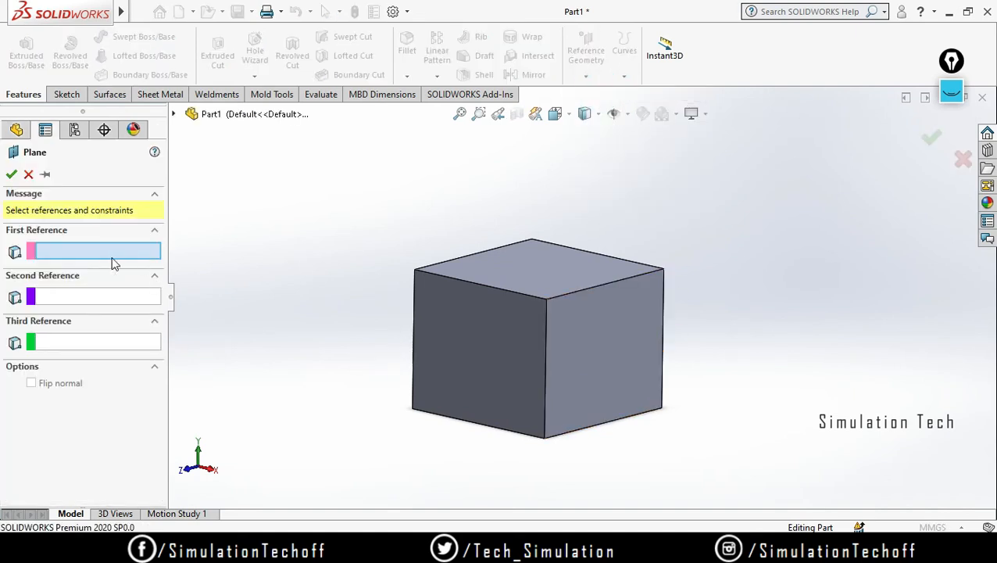
pyautogui.click(414, 271)
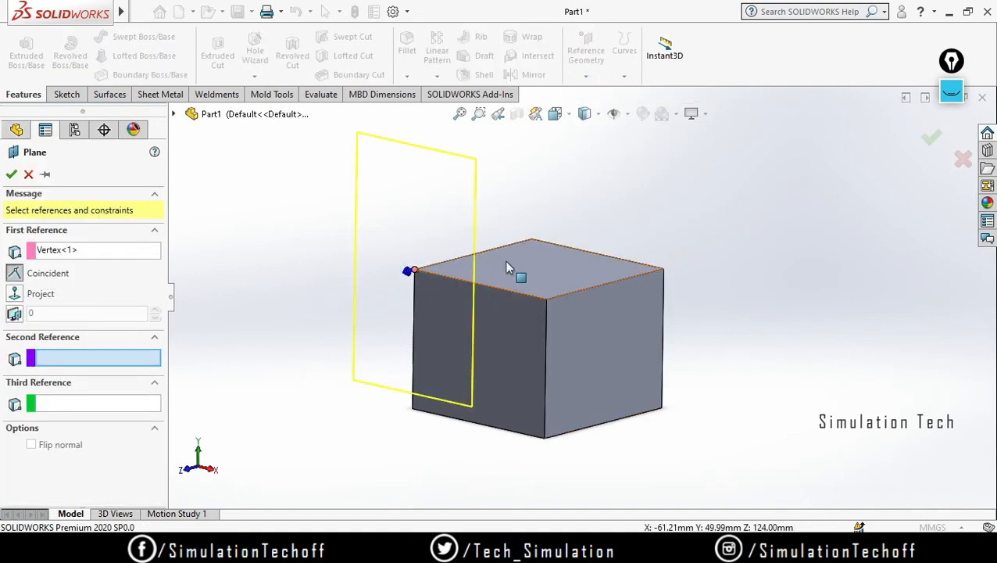
pyautogui.click(664, 271)
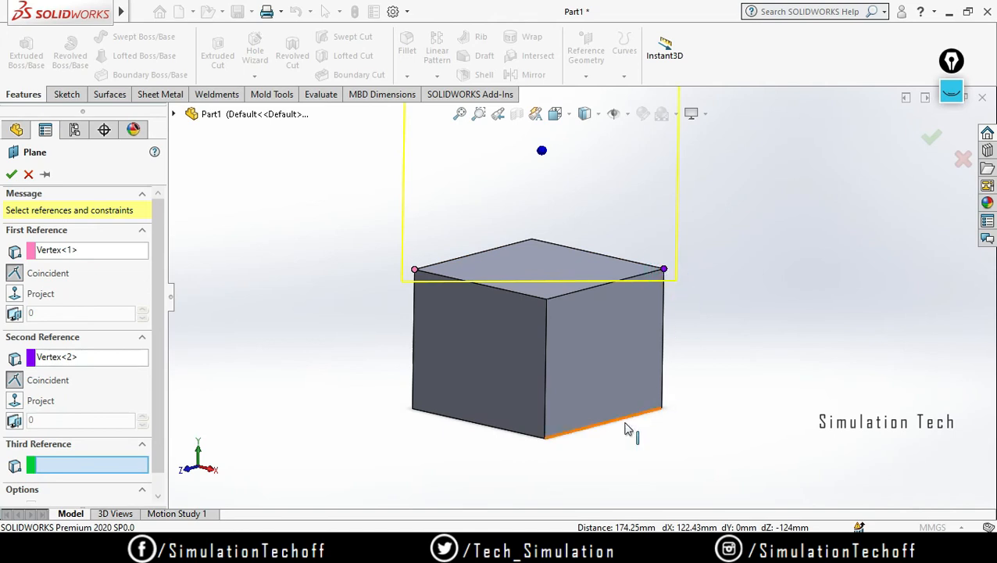
pyautogui.click(544, 440)
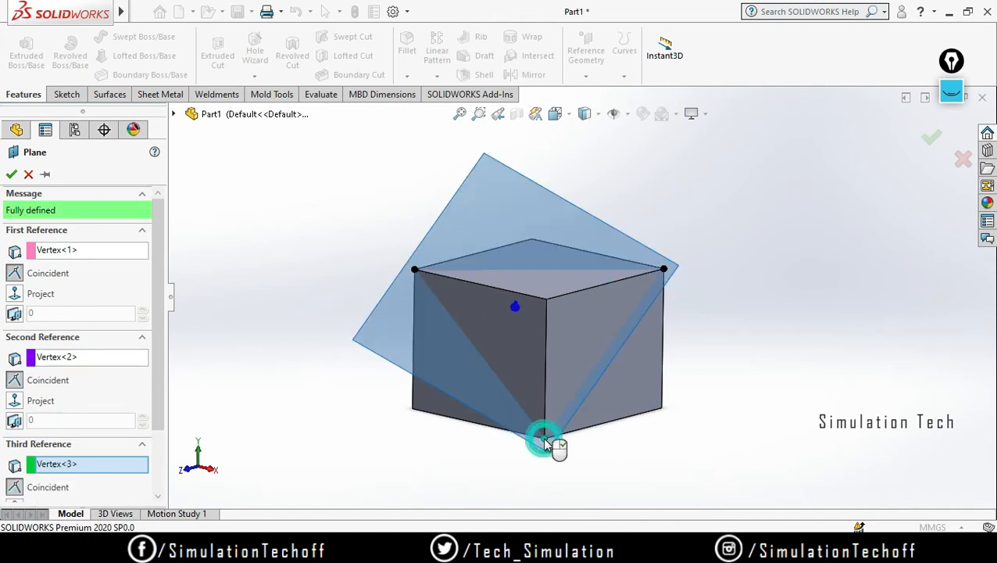
pyautogui.moveTo(654, 389); pyautogui.dragTo(672, 441, button='middle')
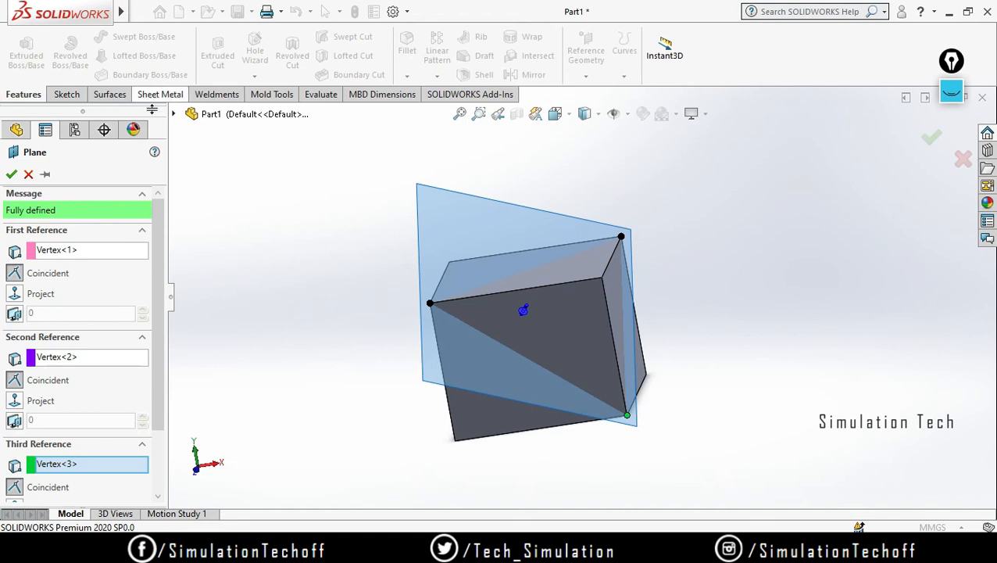
pyautogui.click(173, 115)
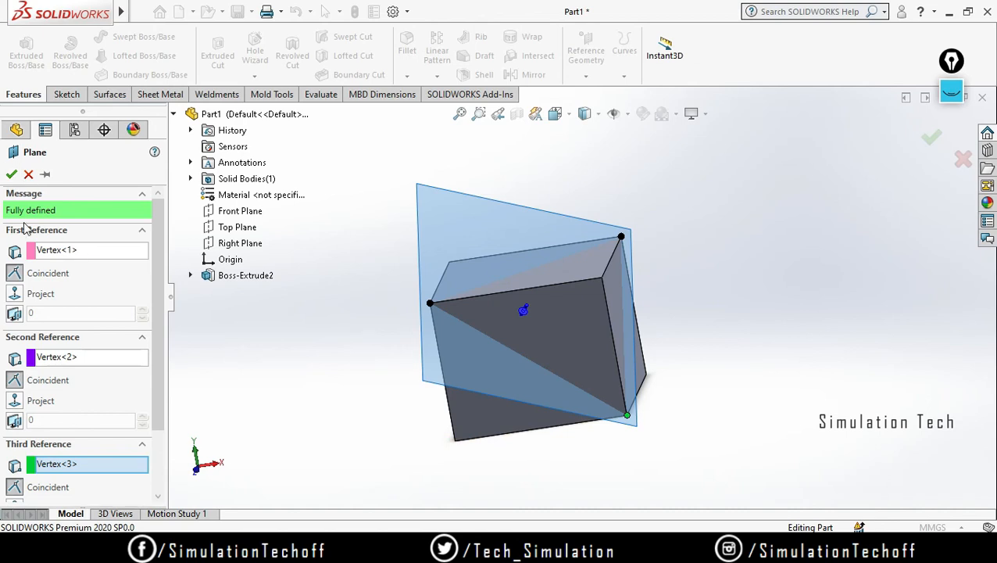
pyautogui.click(11, 174)
pyautogui.moveTo(750, 257); pyautogui.dragTo(746, 314, button='middle')
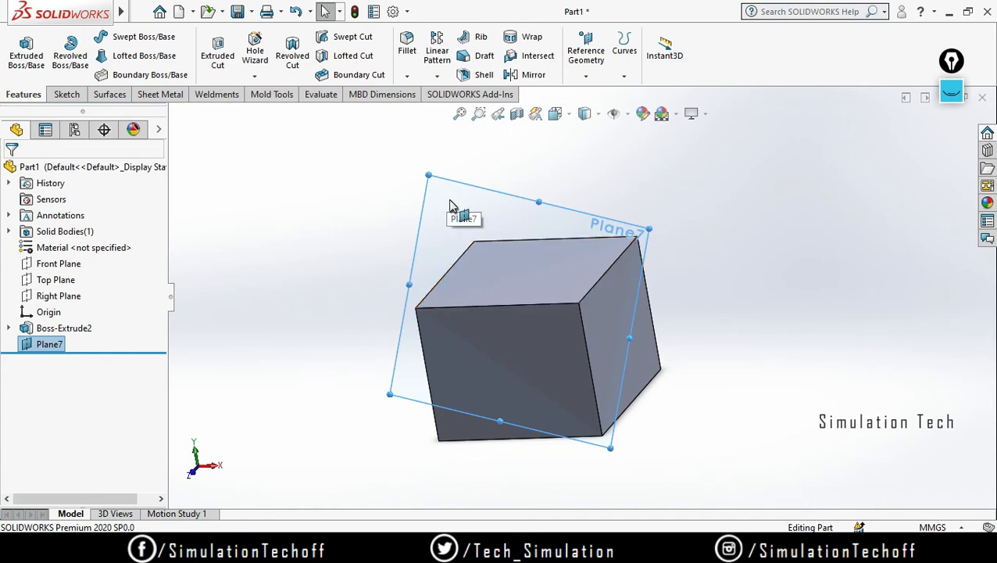
# - Start a reference plane offset from the diagonal three-vertex plane and flip the offset to the plane's other side
pyautogui.click(586, 75)
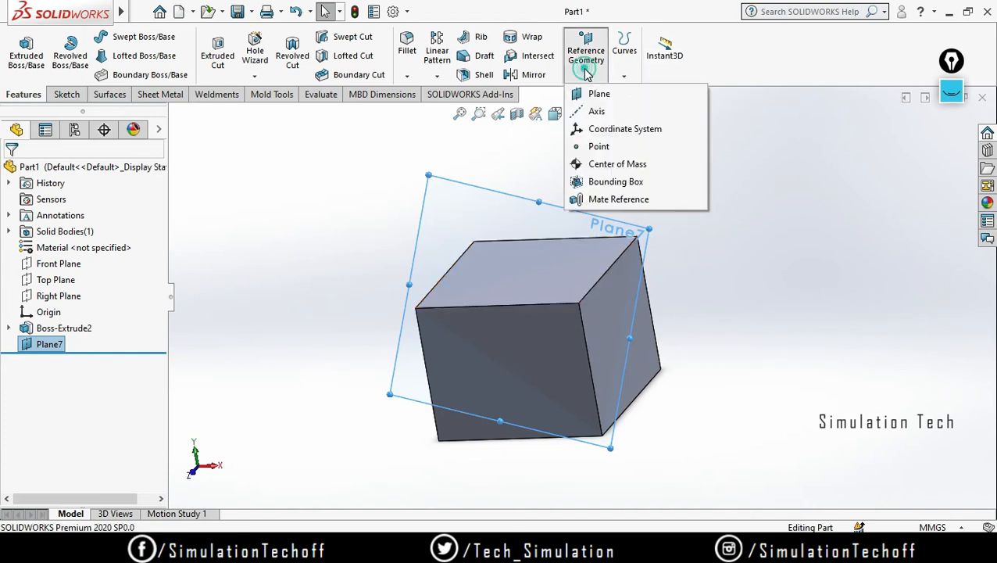
pyautogui.click(600, 94)
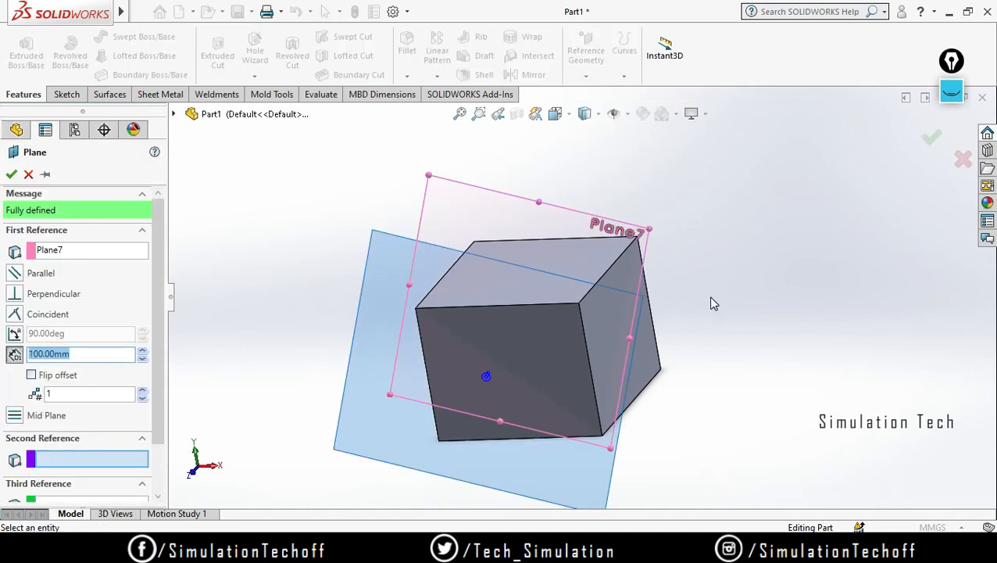
pyautogui.moveTo(712, 304); pyautogui.dragTo(742, 309, button='middle')
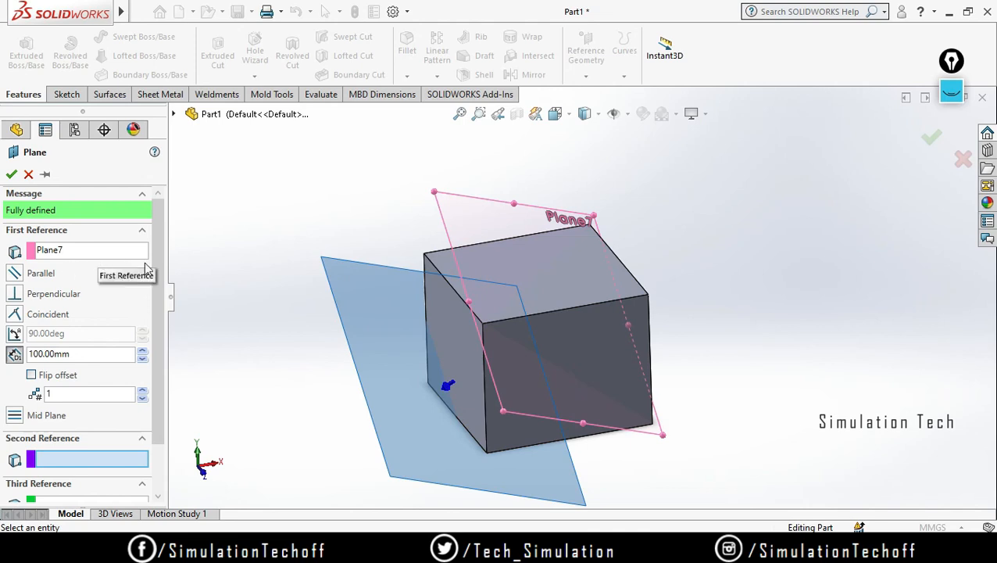
pyautogui.moveTo(661, 403); pyautogui.dragTo(597, 435, button='middle')
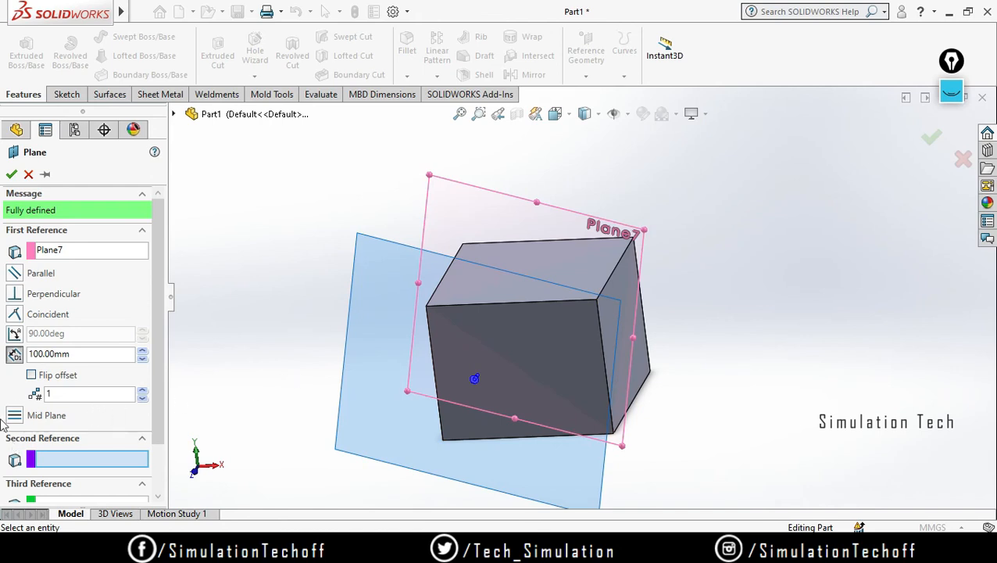
pyautogui.click(31, 376)
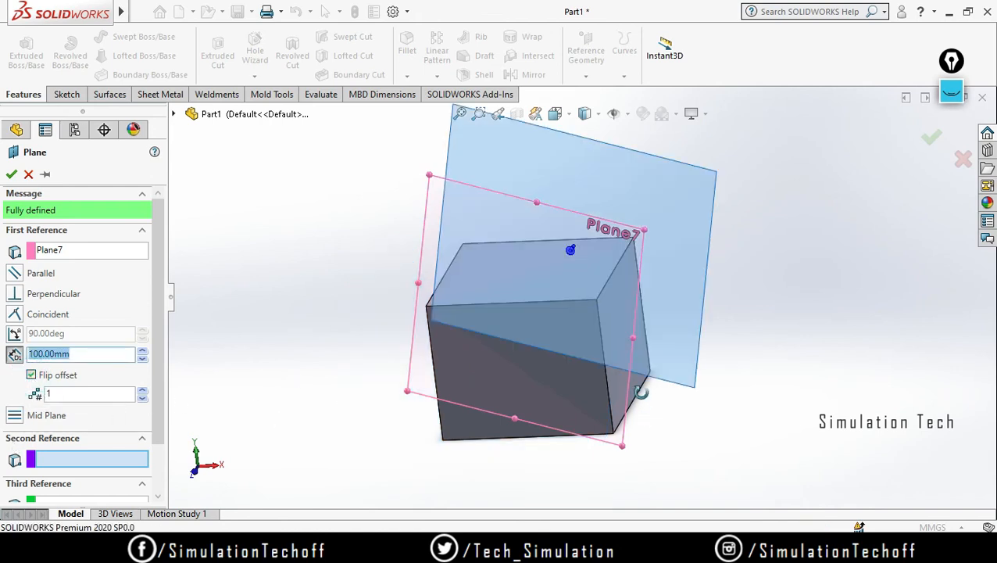
pyautogui.moveTo(645, 383); pyautogui.dragTo(690, 405, button='middle')
# - Try a 60 mm offset, set the distance to 30 mm instead, and create the plane parallel to the diagonal one
pyautogui.moveTo(93, 354); pyautogui.dragTo(9, 358)
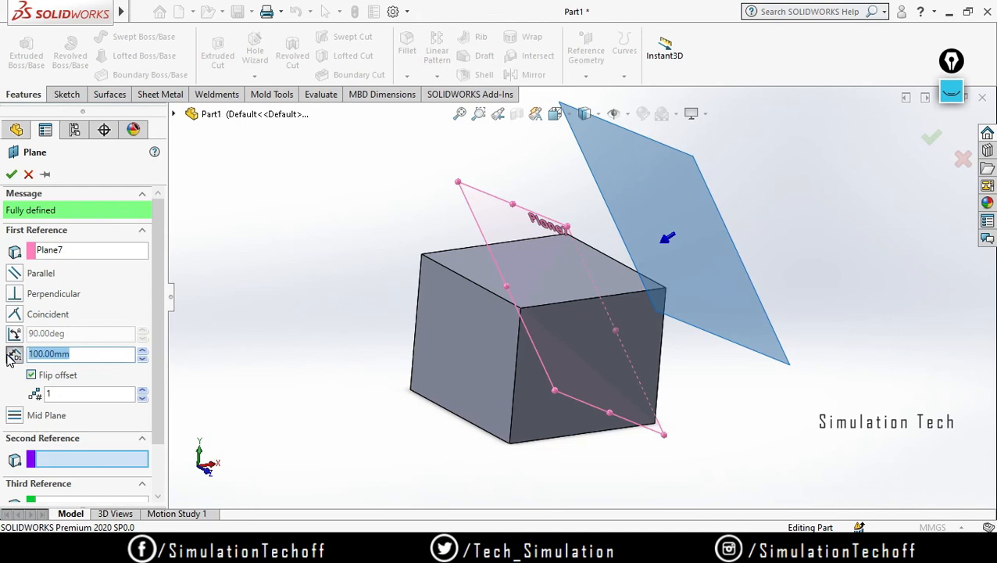
pyautogui.press('Return')
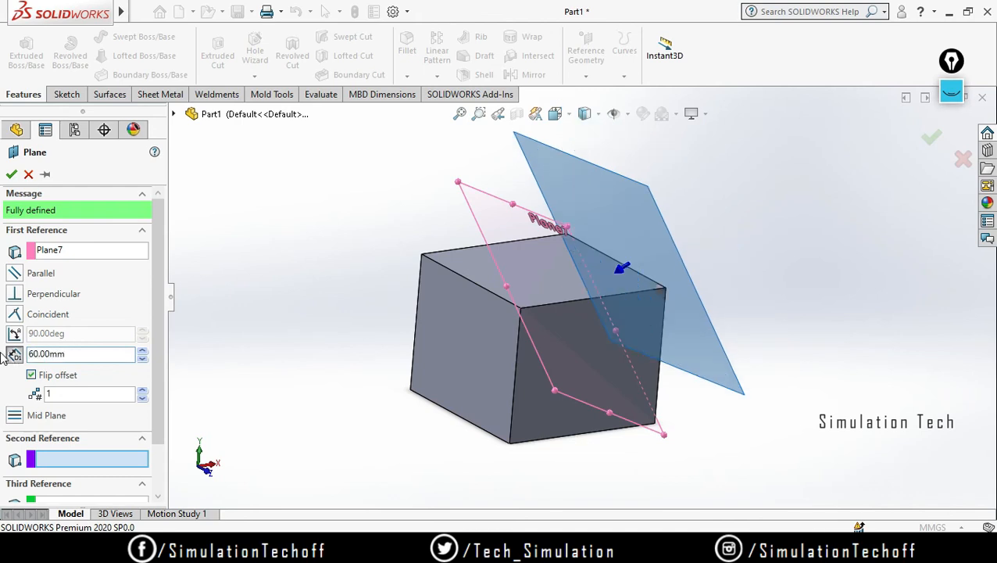
pyautogui.moveTo(86, 356); pyautogui.dragTo(3, 382)
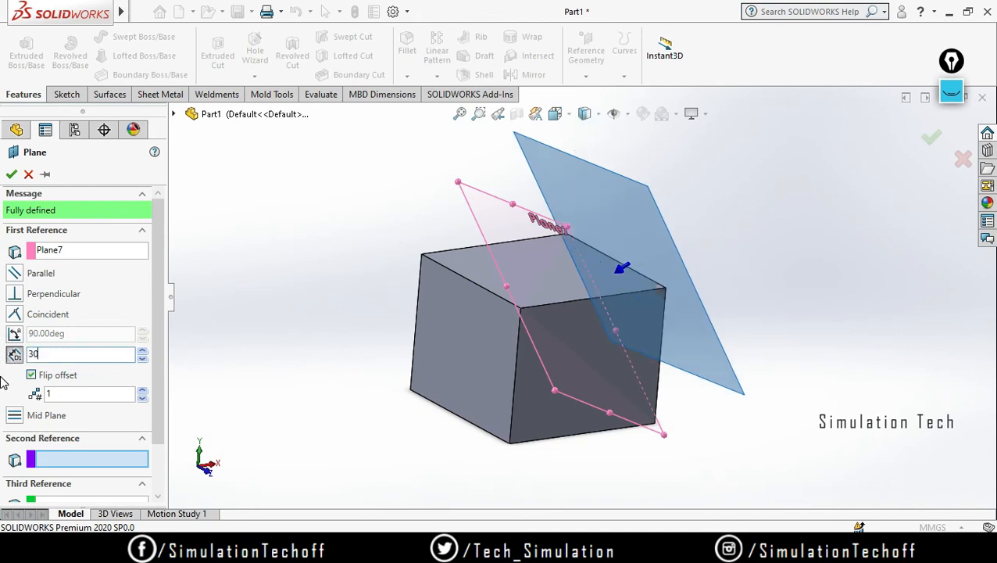
pyautogui.write('30')
pyautogui.press('Return')
pyautogui.moveTo(797, 336); pyautogui.dragTo(727, 358, button='middle')
pyautogui.click(931, 137)
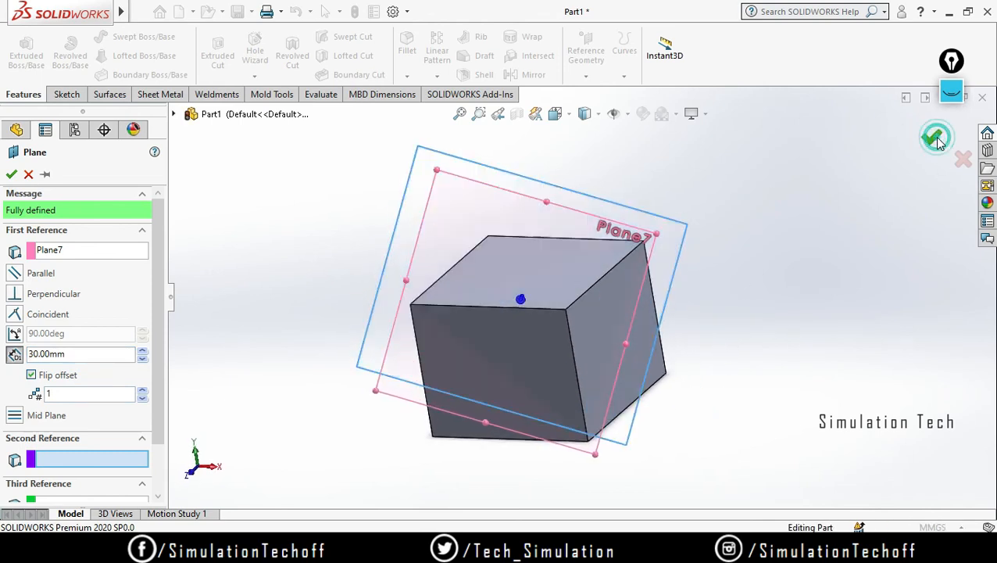
# - Hide the original diagonal plane, Plane7
pyautogui.moveTo(827, 344); pyautogui.dragTo(877, 289, button='middle')
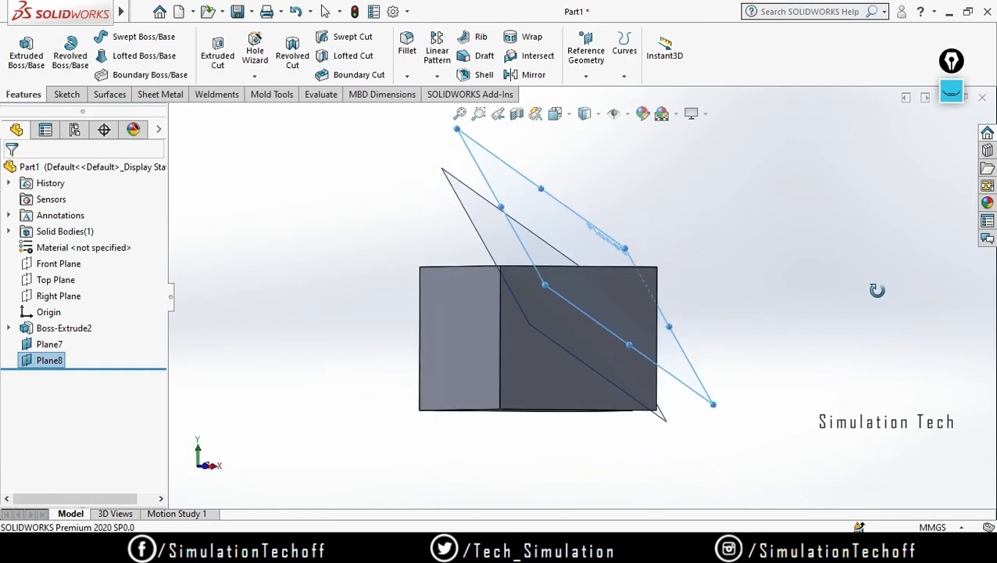
pyautogui.click(48, 344)
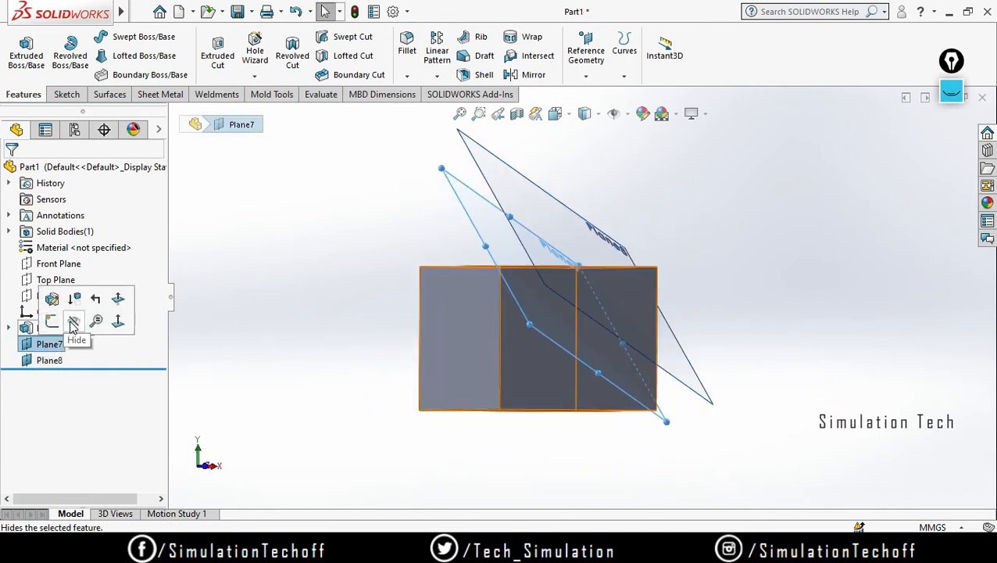
pyautogui.click(73, 321)
# - On the offset plane, Plane8, sketch a center rectangle centred at the block's upper front corner and large enough to cover that corner
pyautogui.moveTo(816, 325); pyautogui.dragTo(714, 347, button='middle')
pyautogui.click(504, 194)
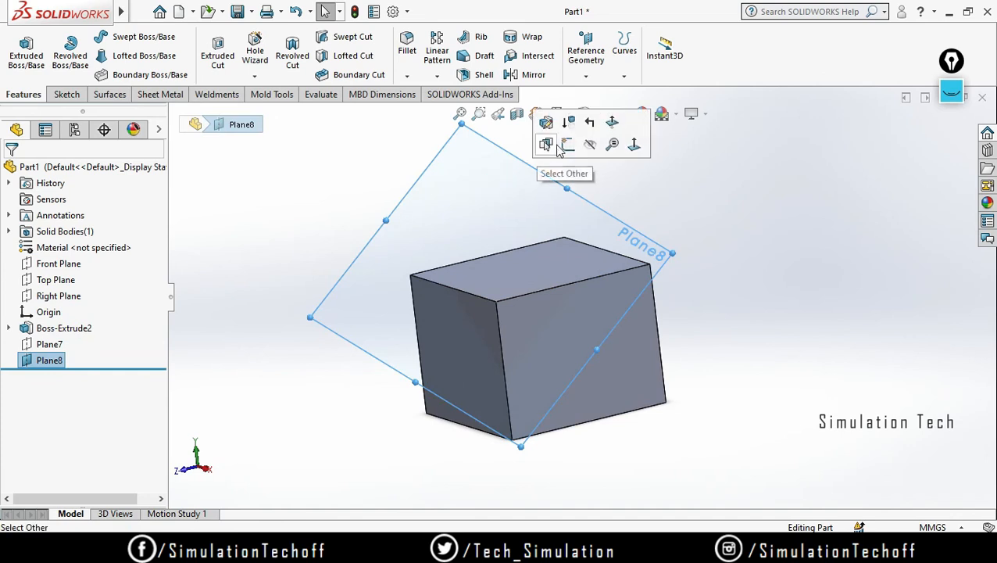
pyautogui.click(565, 144)
pyautogui.click(129, 36)
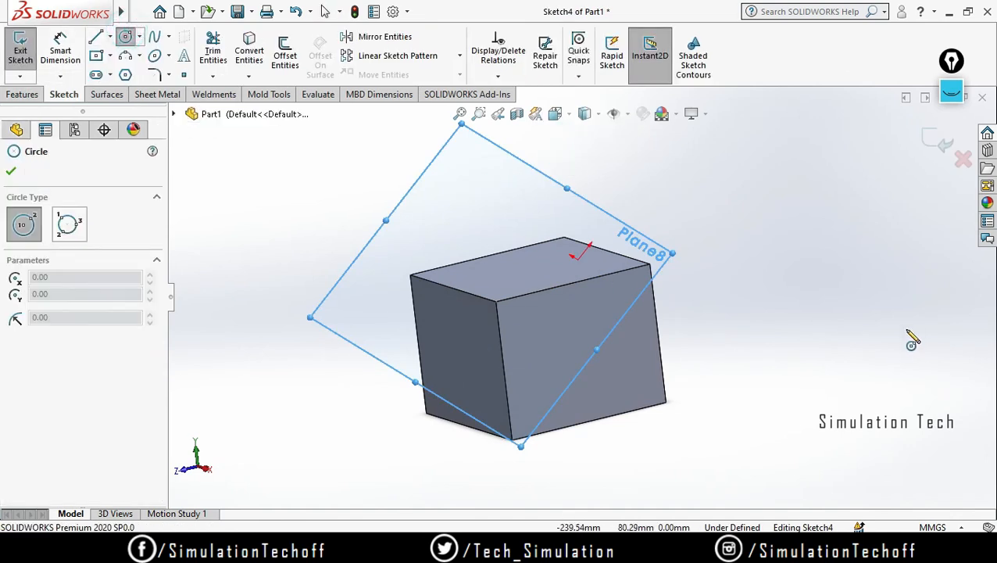
pyautogui.moveTo(908, 338); pyautogui.dragTo(930, 358, button='middle')
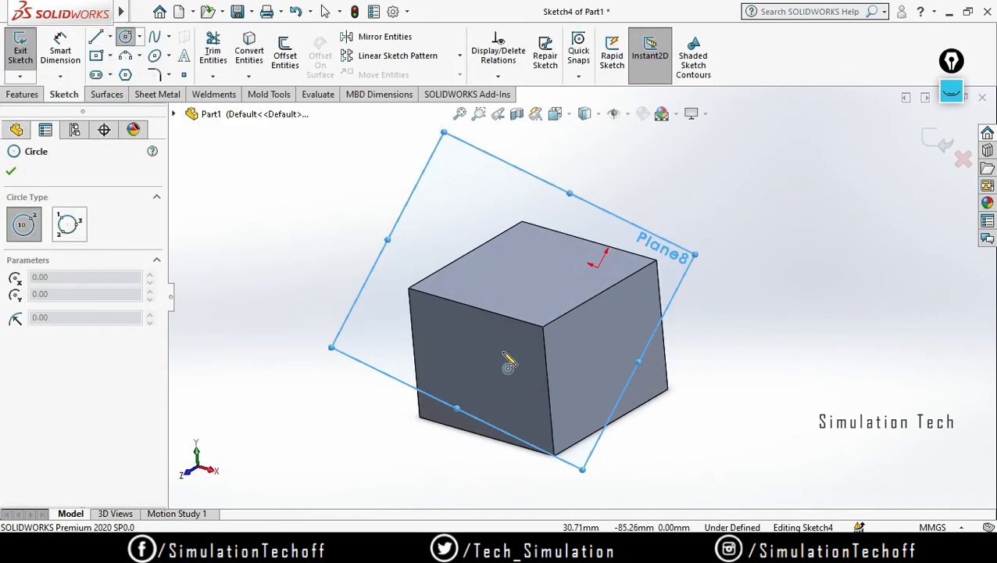
pyautogui.click(96, 55)
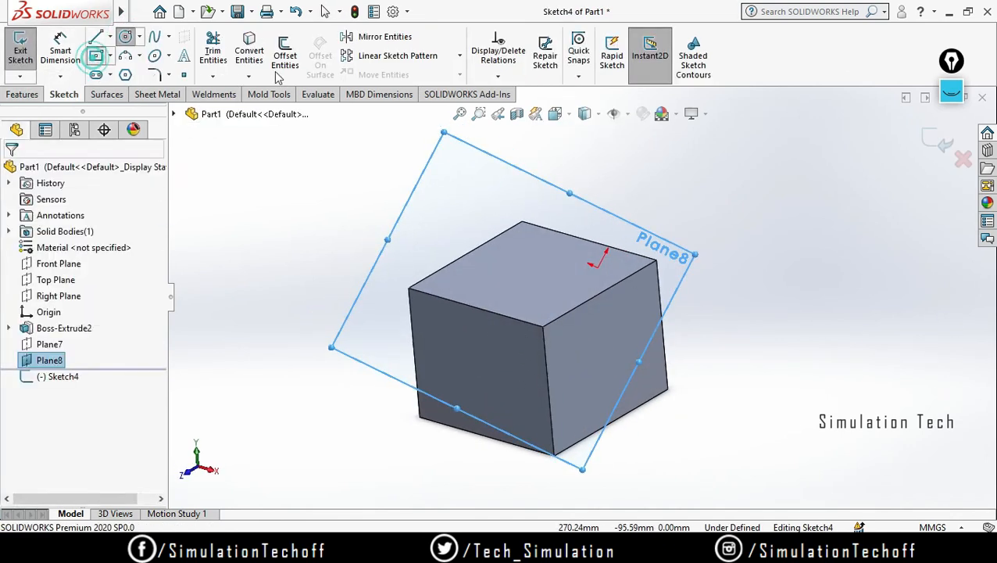
pyautogui.click(543, 328)
pyautogui.click(597, 430)
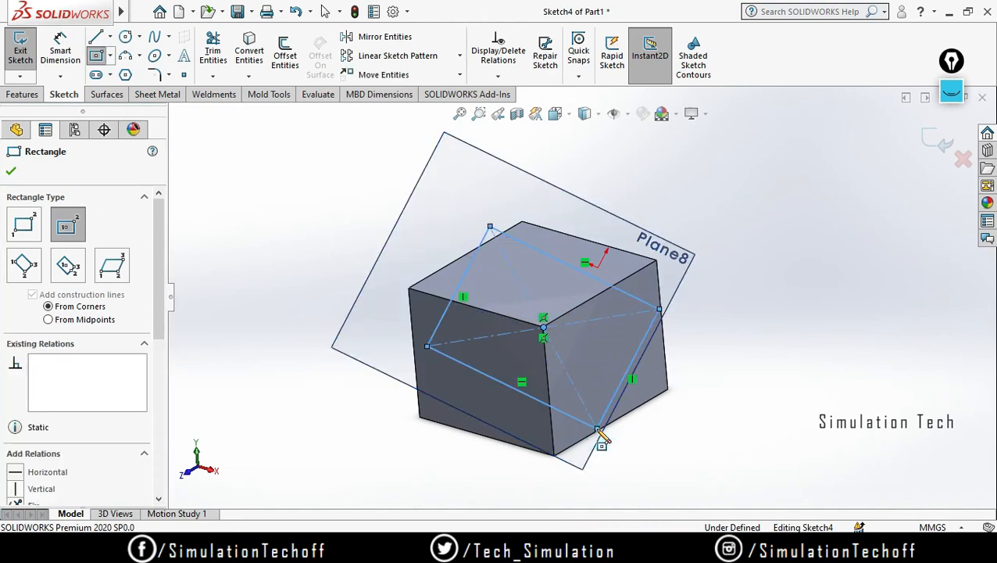
pyautogui.press('Escape')
# - Cut the block's corner away with an Extruded Cut of the rectangle, blind to 124 mm
pyautogui.click(23, 94)
pyautogui.click(27, 55)
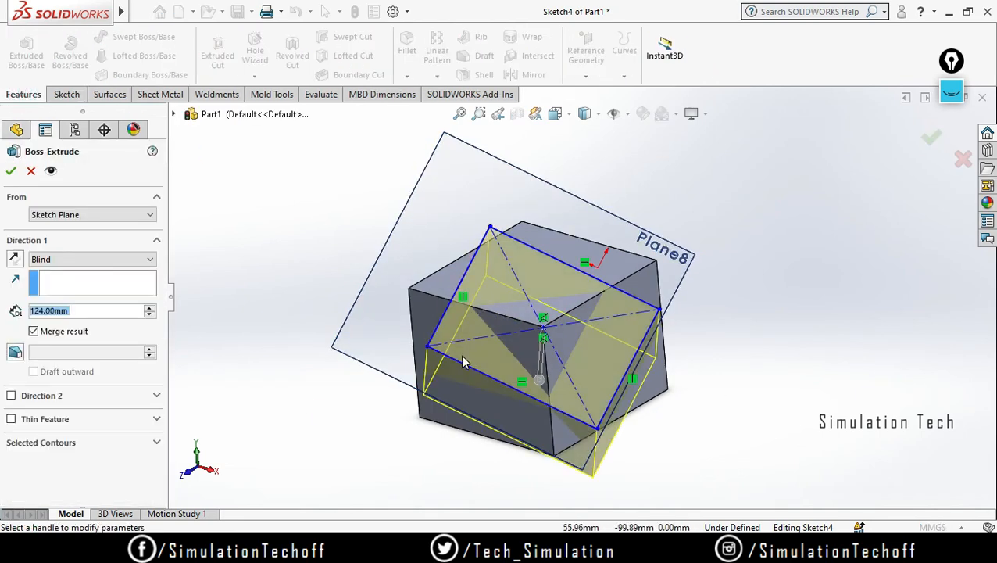
pyautogui.click(30, 170)
pyautogui.click(218, 54)
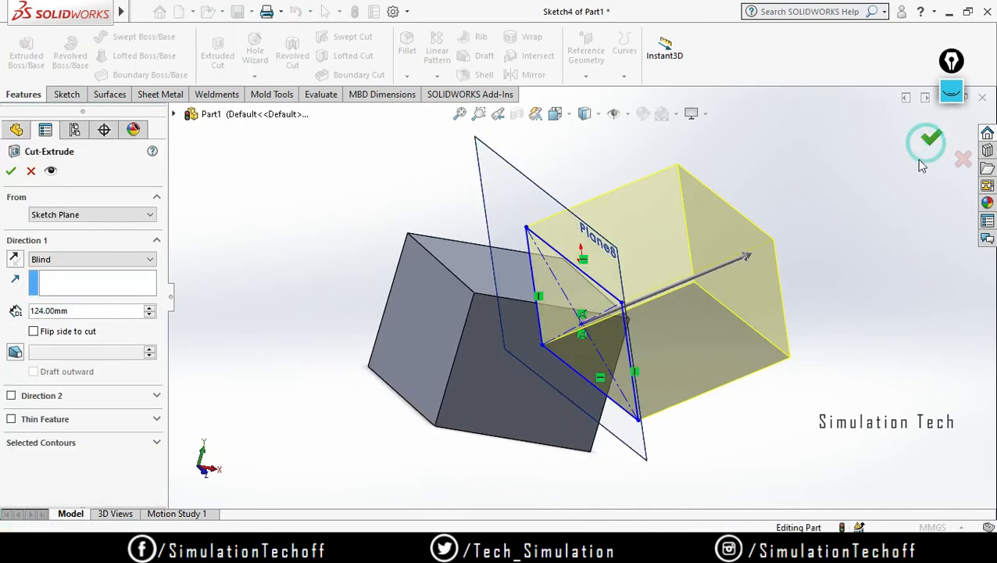
pyautogui.click(930, 138)
# - Hide the offset plane, Plane8, to leave only the cut block in view
pyautogui.click(457, 176)
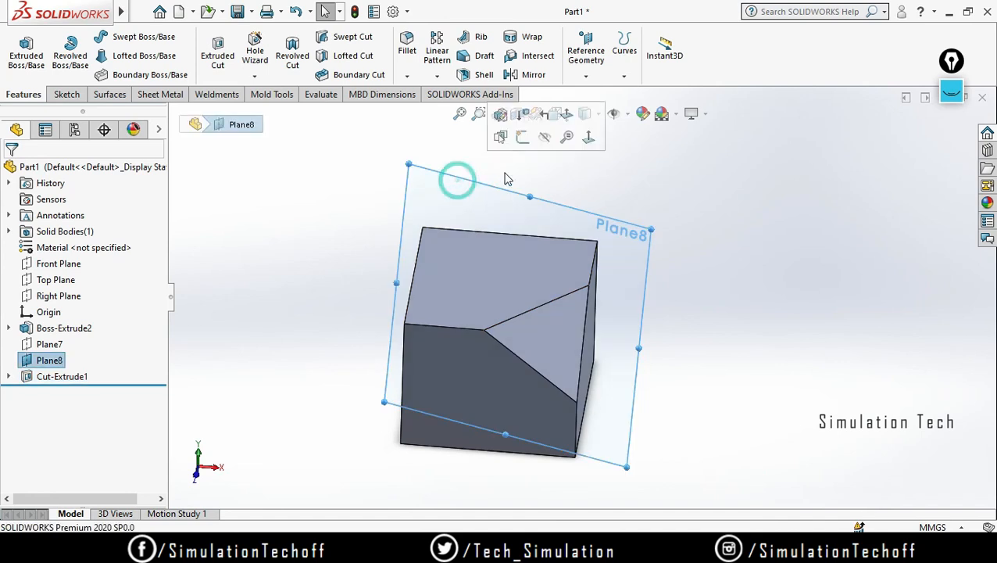
pyautogui.click(546, 139)
pyautogui.moveTo(678, 340); pyautogui.dragTo(676, 299, button='middle')
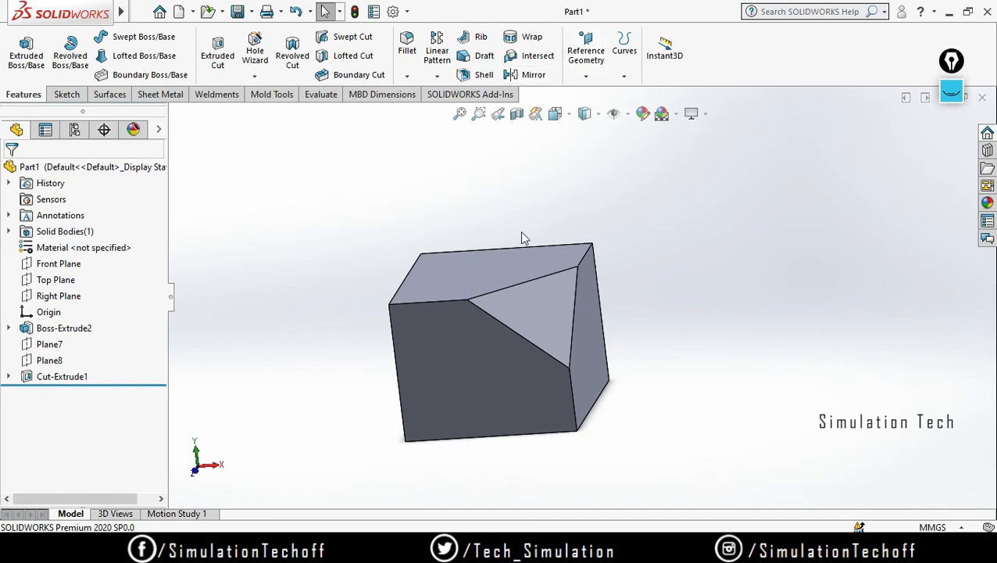
# - Preview a reference plane midway between the block's parallel front and back faces, and cancel it
pyautogui.moveTo(523, 237); pyautogui.dragTo(539, 258, button='middle')
pyautogui.click(586, 74)
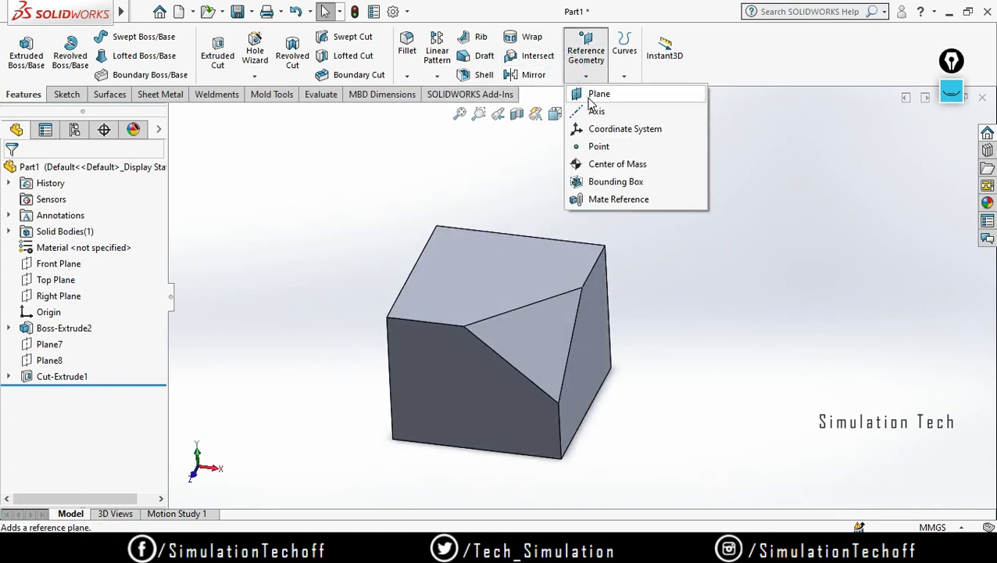
pyautogui.click(599, 94)
pyautogui.moveTo(659, 478); pyautogui.dragTo(621, 487, button='middle')
pyautogui.click(420, 389)
pyautogui.moveTo(602, 422); pyautogui.dragTo(520, 403, button='middle')
pyautogui.click(610, 338)
pyautogui.moveTo(490, 437); pyautogui.dragTo(533, 439, button='middle')
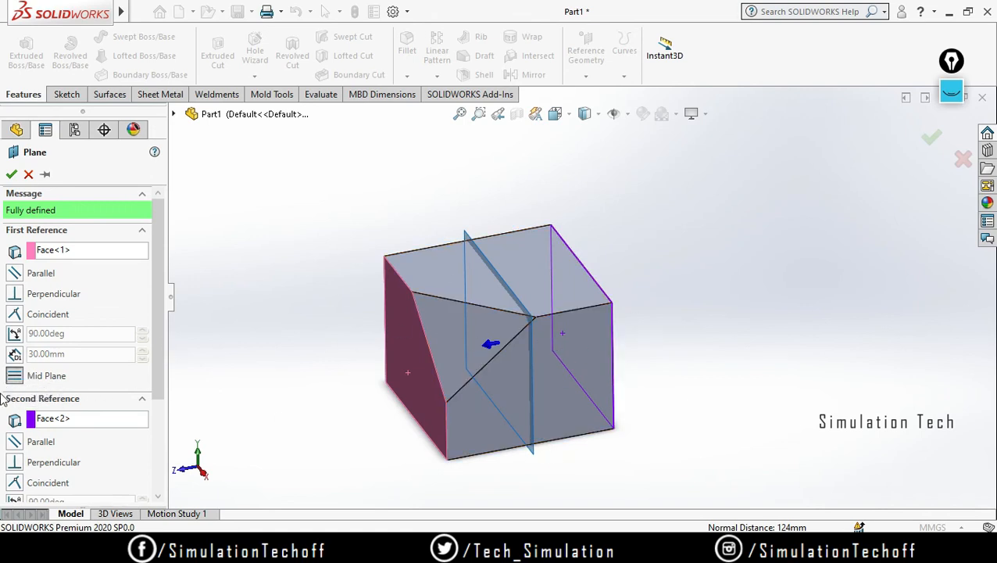
pyautogui.moveTo(685, 419); pyautogui.dragTo(574, 501, button='middle')
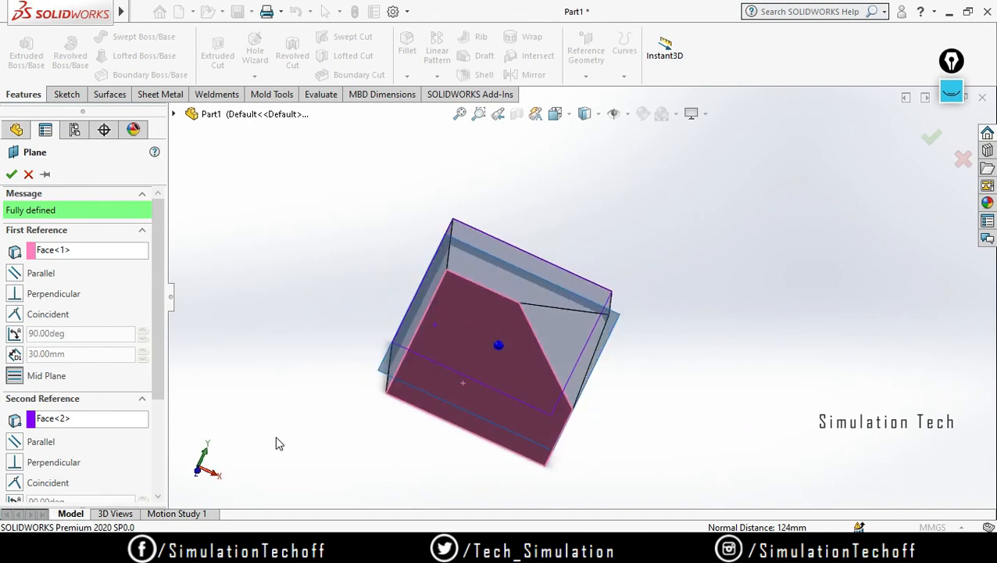
pyautogui.moveTo(160, 290); pyautogui.dragTo(162, 364)
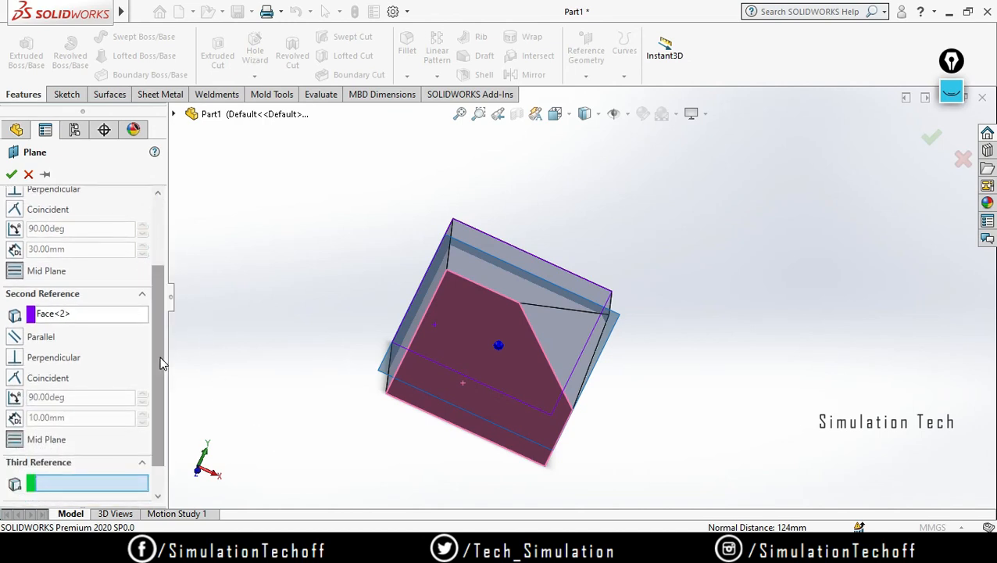
pyautogui.press('Escape')
# - Create a mid-plane reference plane from the block's front face and the perpendicular left side face, running diagonally through the block
pyautogui.moveTo(594, 379); pyautogui.dragTo(550, 391, button='middle')
pyautogui.click(588, 76)
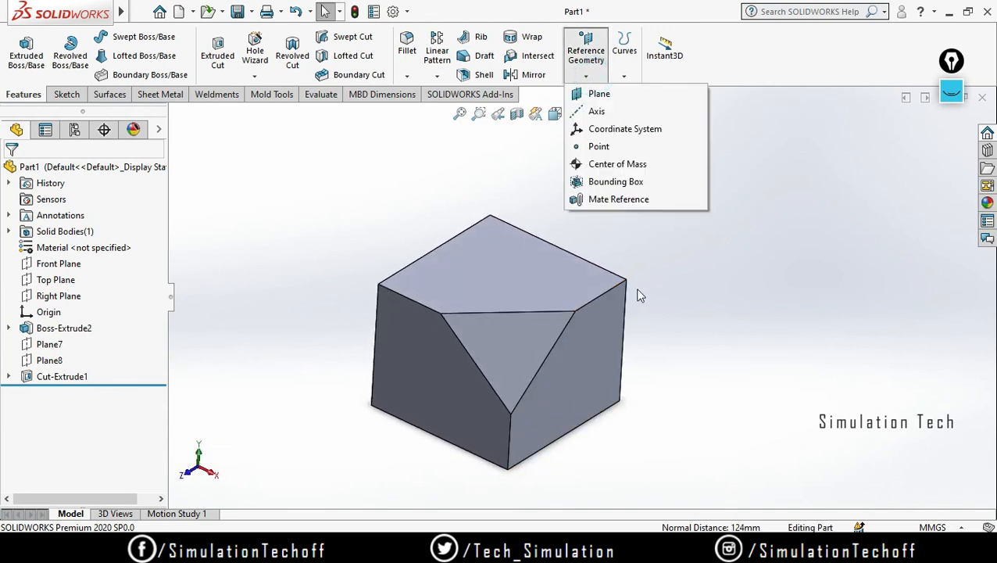
pyautogui.click(640, 94)
pyautogui.click(427, 388)
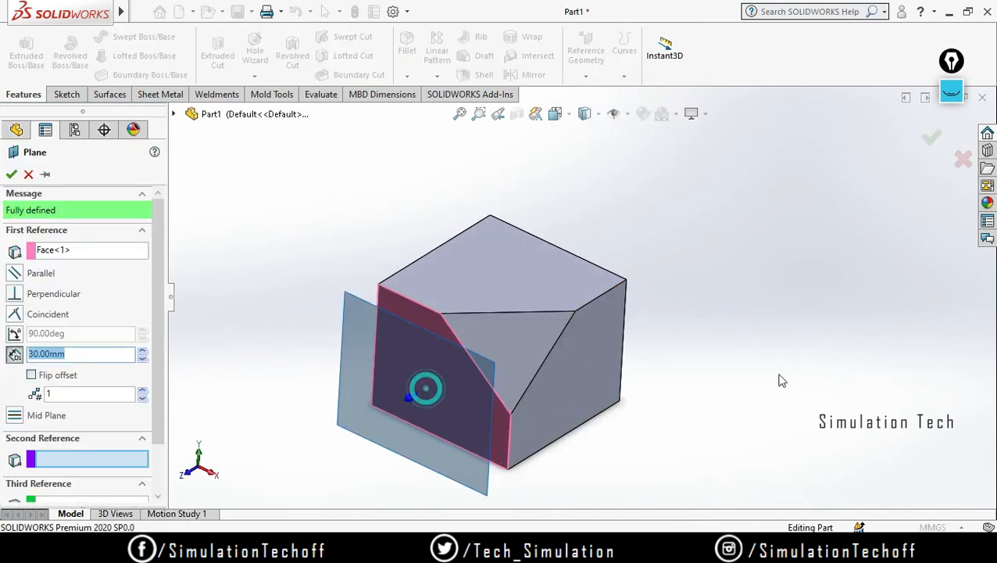
pyautogui.moveTo(780, 380); pyautogui.dragTo(886, 414, button='middle')
pyautogui.click(476, 392)
pyautogui.moveTo(476, 392); pyautogui.dragTo(447, 335, button='middle')
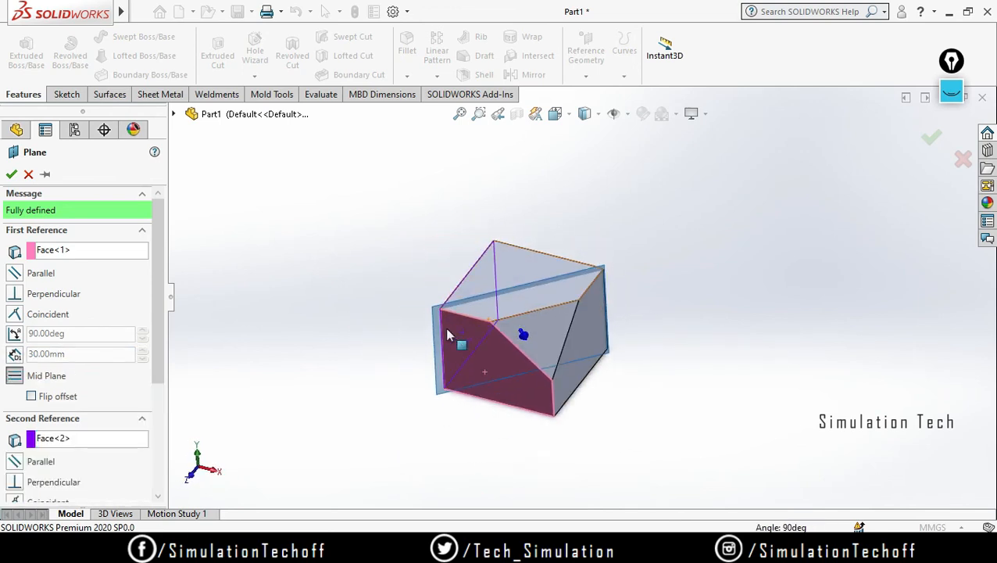
pyautogui.scroll(-5, 412, 274)
pyautogui.click(11, 172)
pyautogui.moveTo(667, 325); pyautogui.dragTo(617, 324, button='middle')
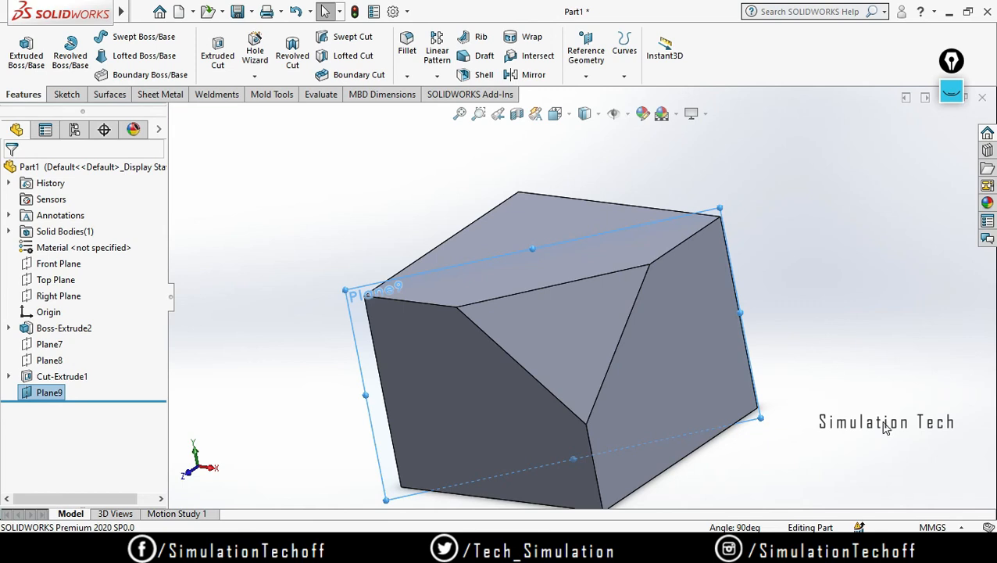
pyautogui.click(586, 55)
pyautogui.click(888, 260)
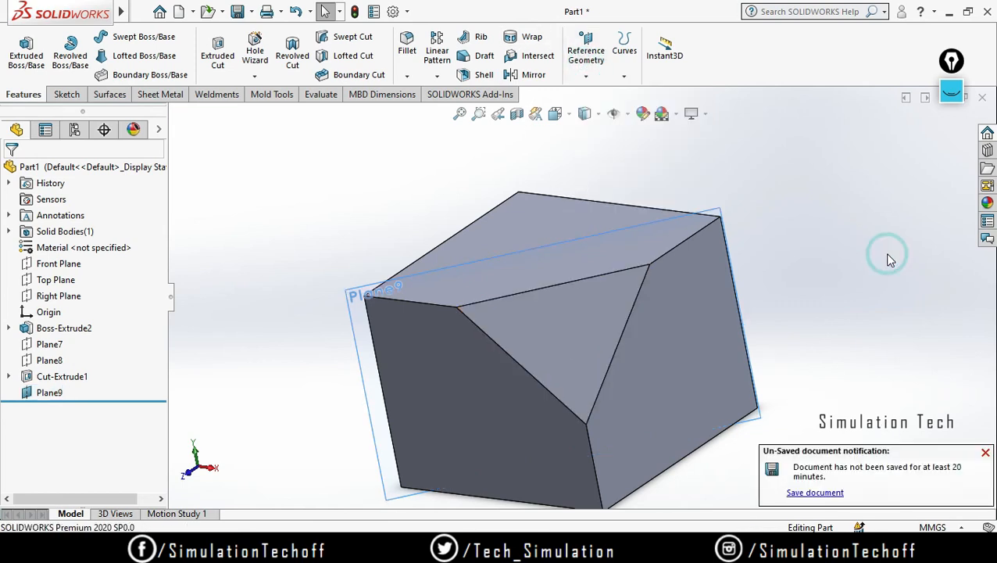